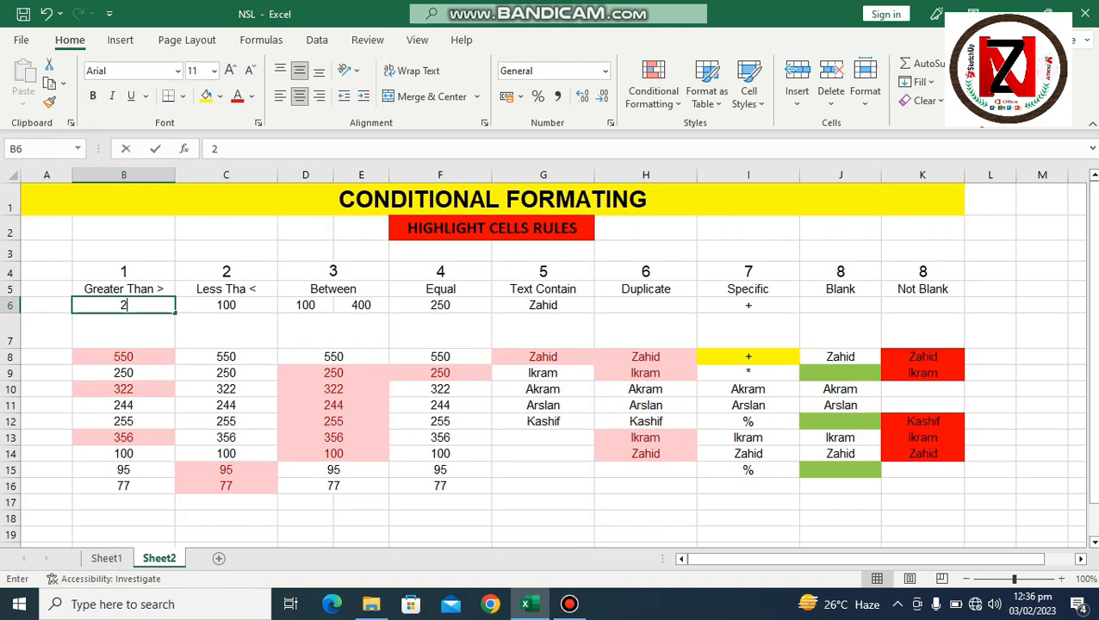
Step: Set the Less Than threshold in C6 to 250 and inspect the highlighting across C8:C16
left_click_drag(123, 356, 124, 486)
left_click(226, 305)
type("250")
key("Return")
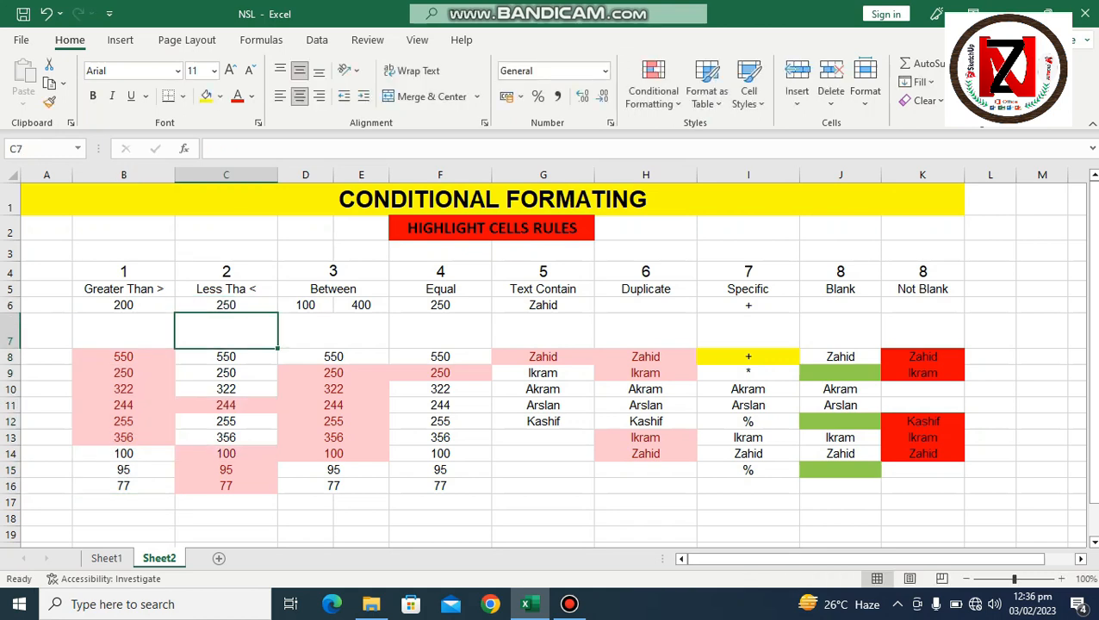
left_click_drag(226, 357, 225, 486)
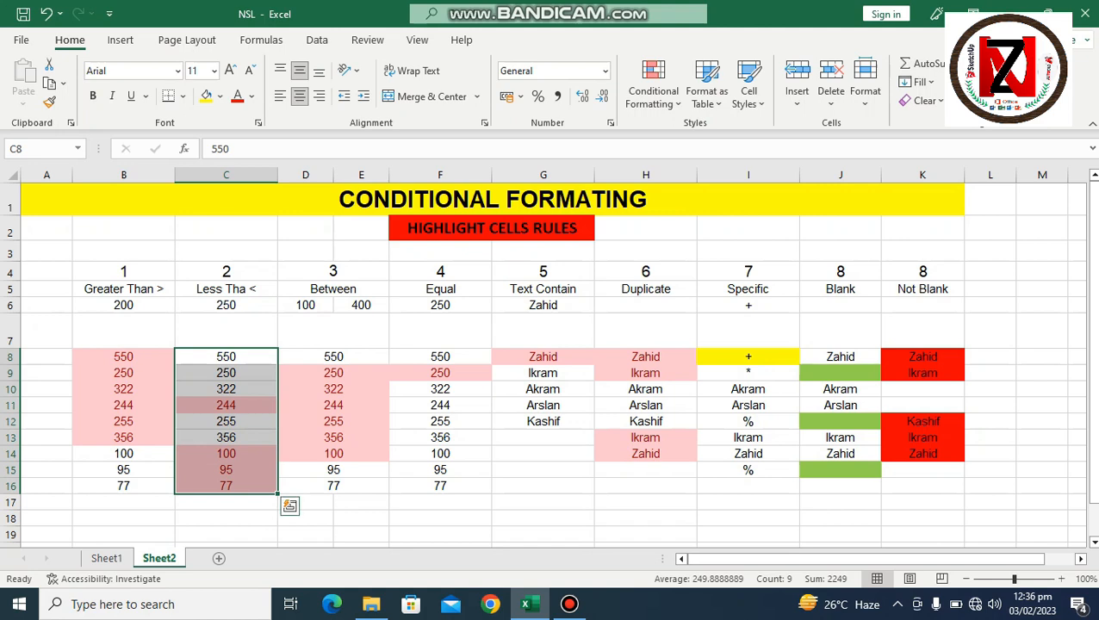
Step: Set the Less Than threshold in C6 to 400 and inspect the highlighting across C8:C16
left_click(226, 305)
type("400")
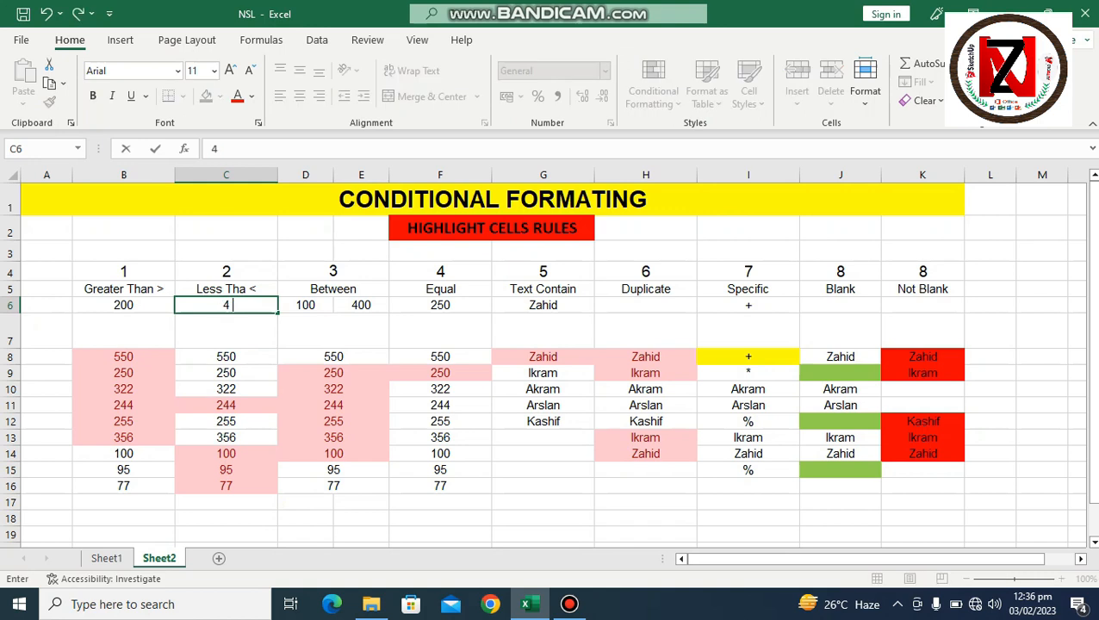
key("Return")
left_click(226, 357)
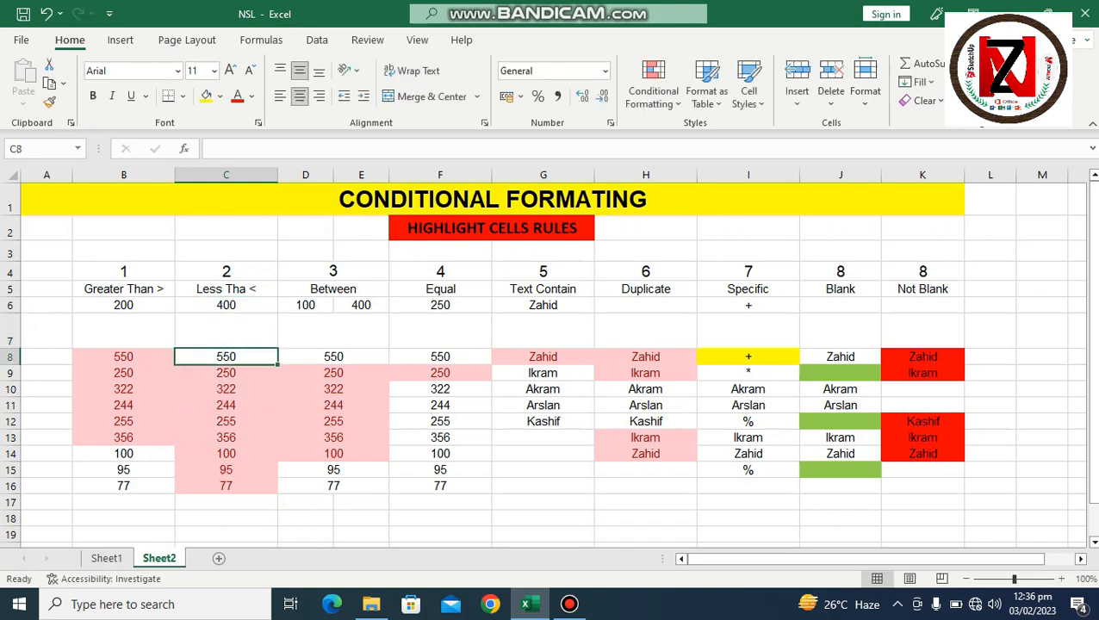
left_click_drag(226, 356, 226, 486)
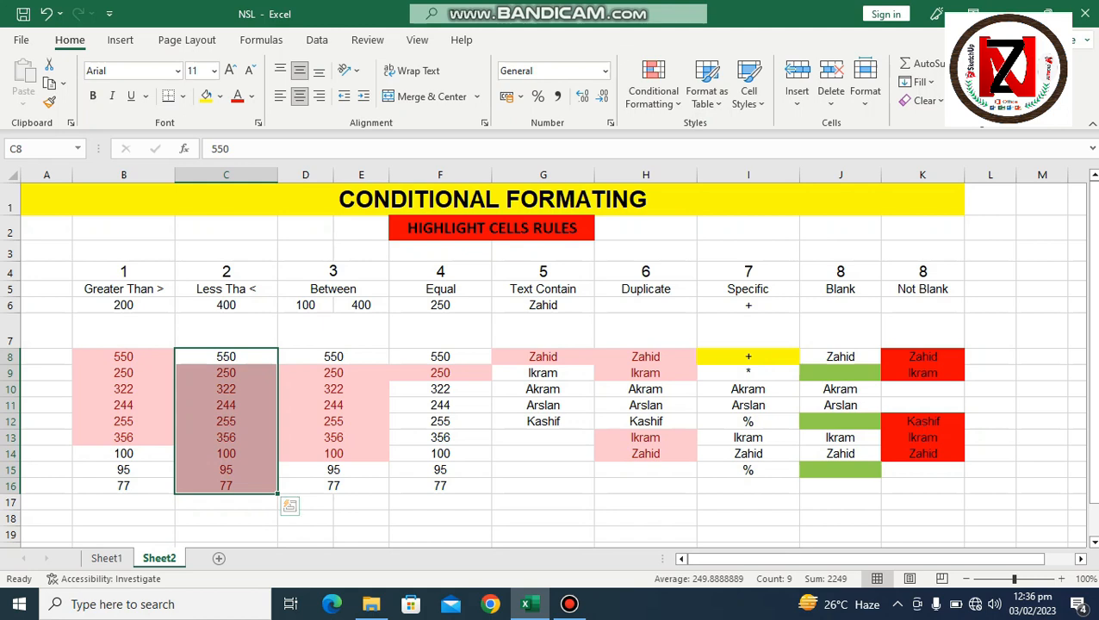
Step: Review the remaining rule headings in row 5, from Between through Not Blank
left_click(334, 290)
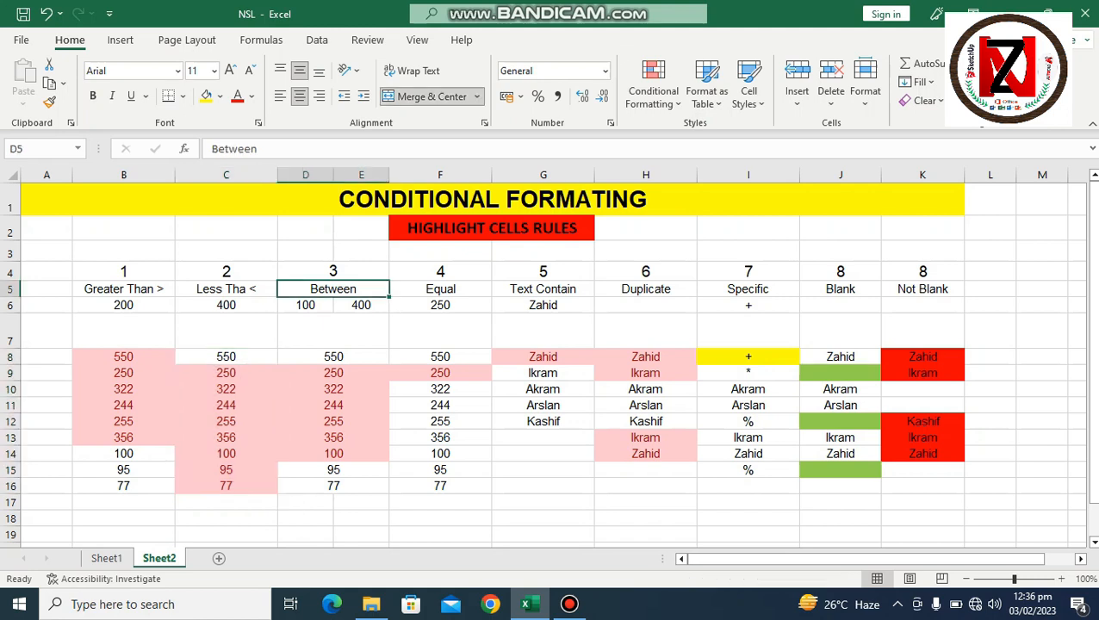
left_click(440, 290)
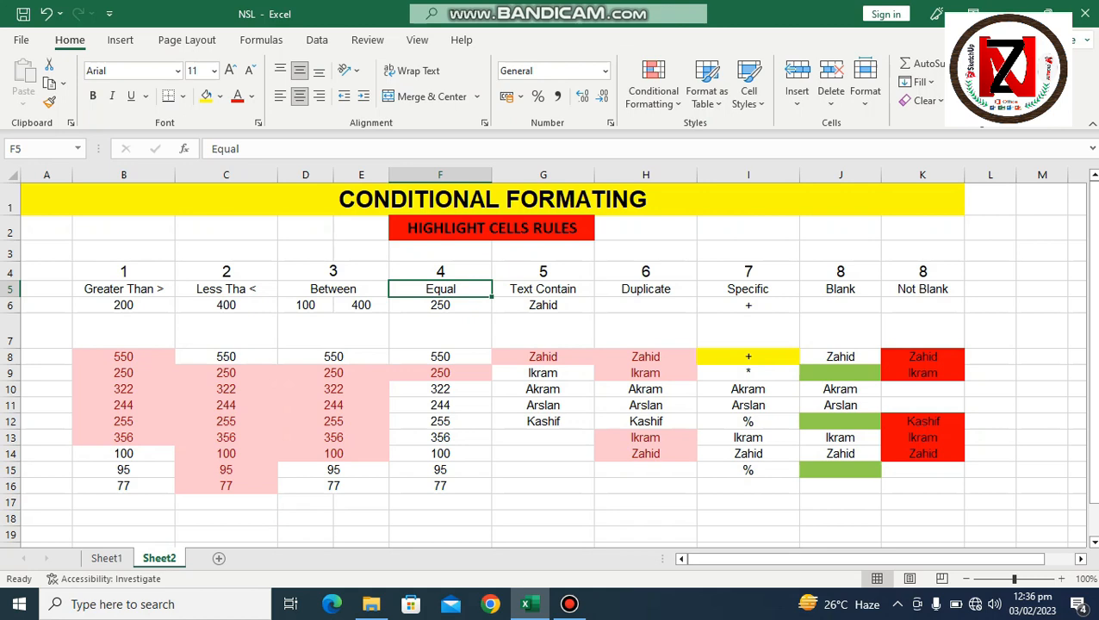
left_click(543, 290)
left_click(645, 290)
left_click(748, 289)
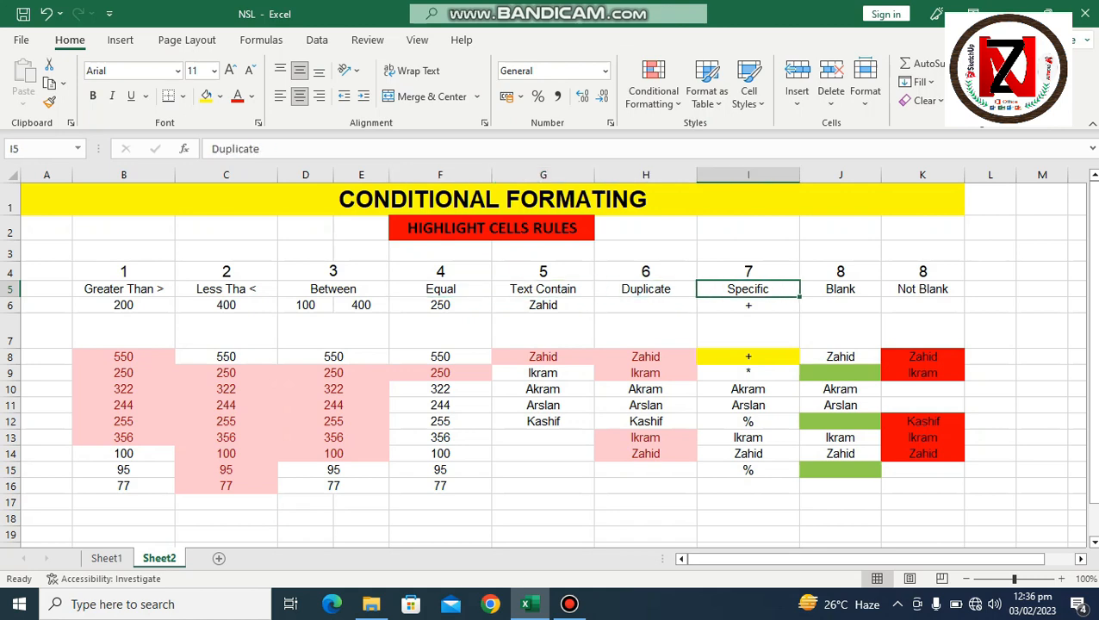
left_click(840, 289)
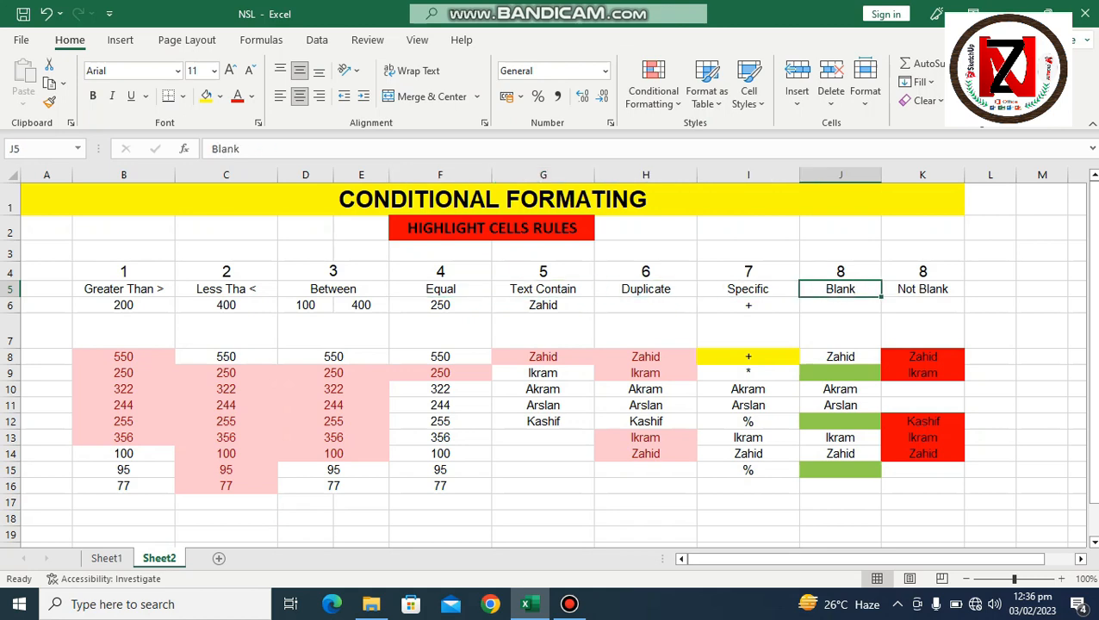
left_click(923, 290)
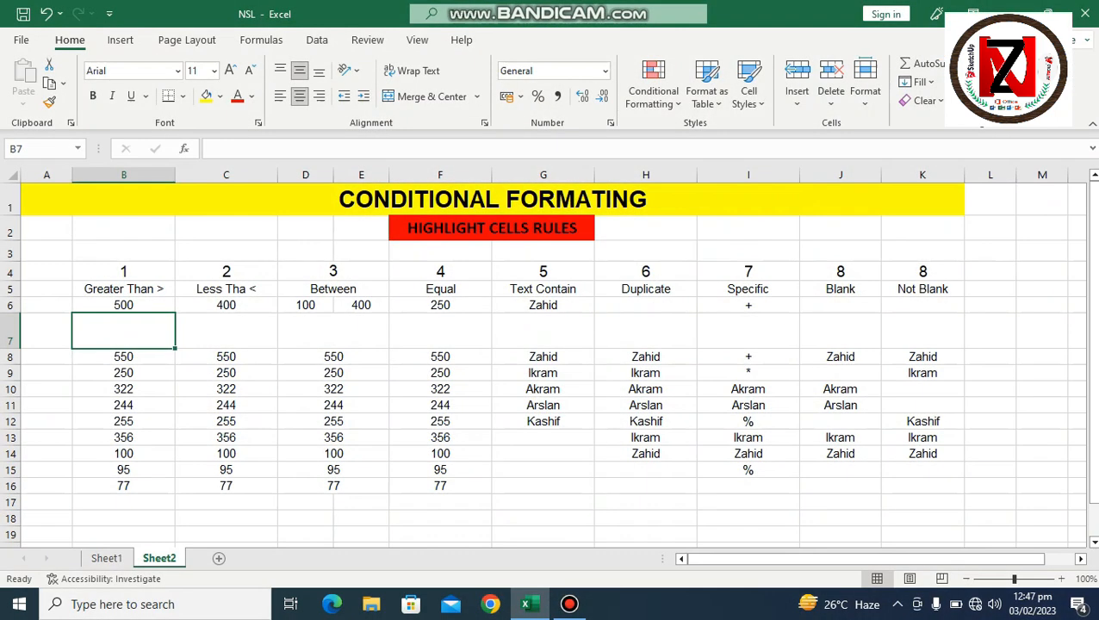
Step: Start a Greater Than highlight rule for cells B8:B16
left_click_drag(124, 357, 123, 485)
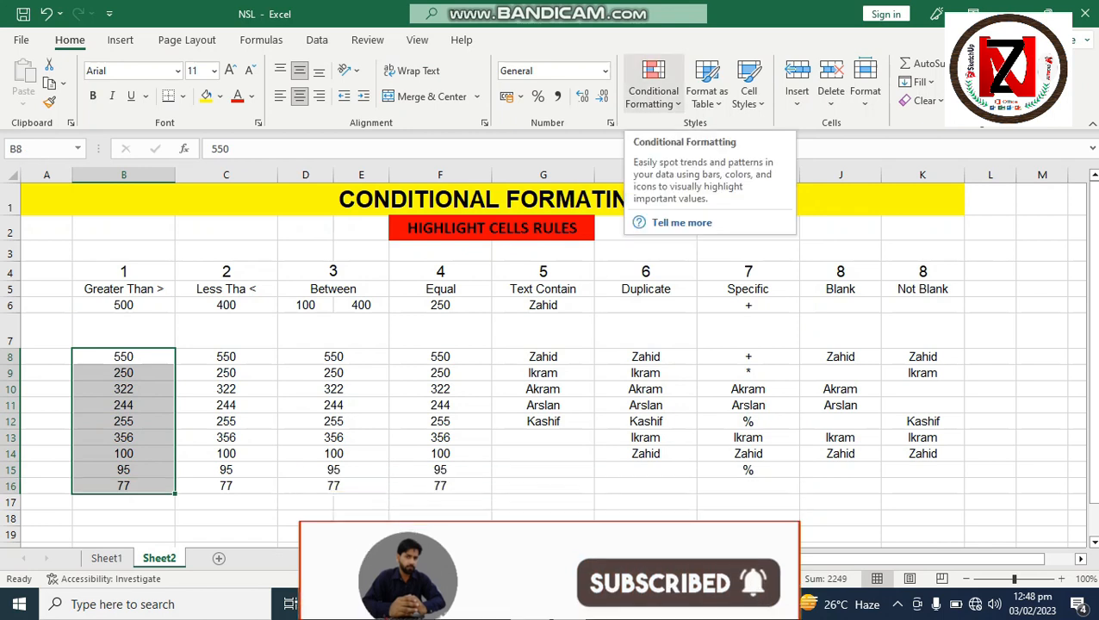
left_click(653, 86)
mouse_move(714, 136)
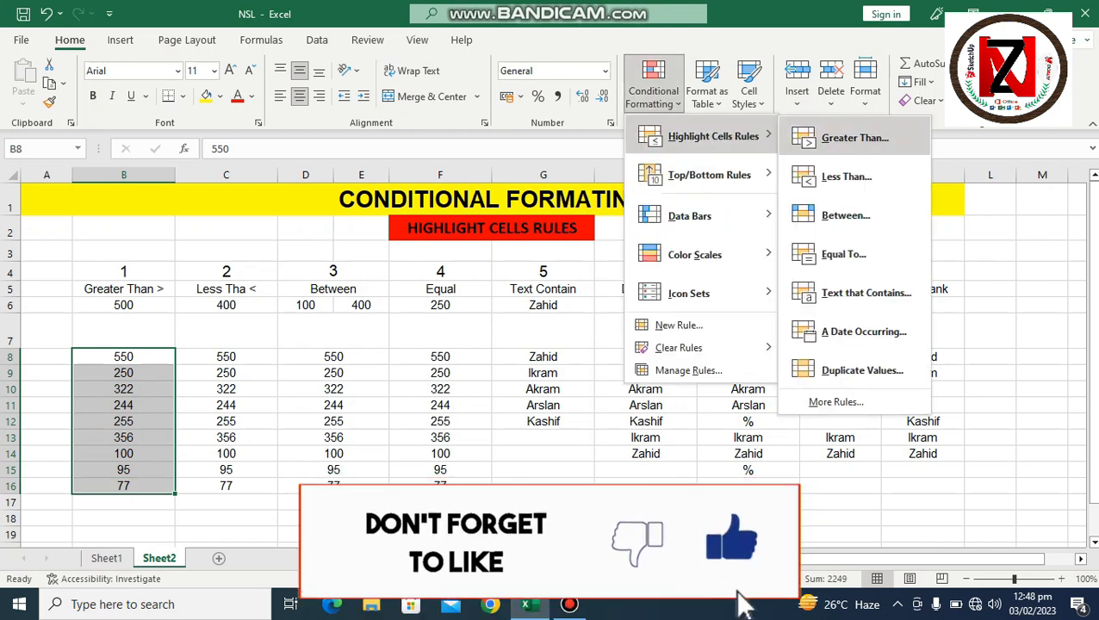
left_click(855, 138)
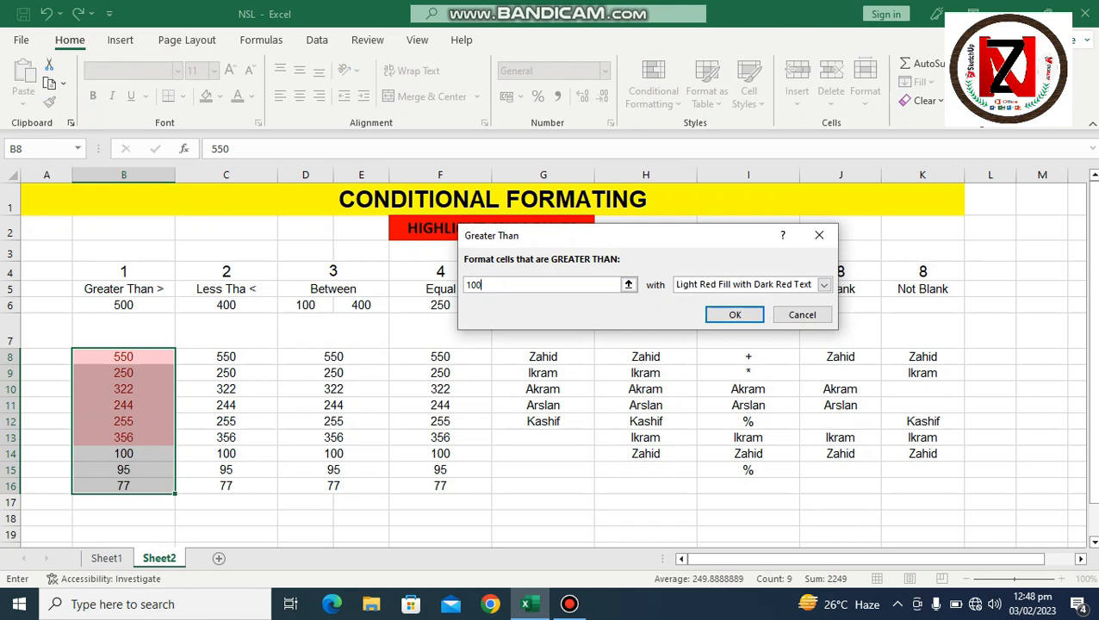
Step: Try 200 and 300 as the Greater Than rule's comparison value, leaving the value field empty
key("BackSpace")
key("BackSpace")
key("BackSpace")
type("200")
key("BackSpace")
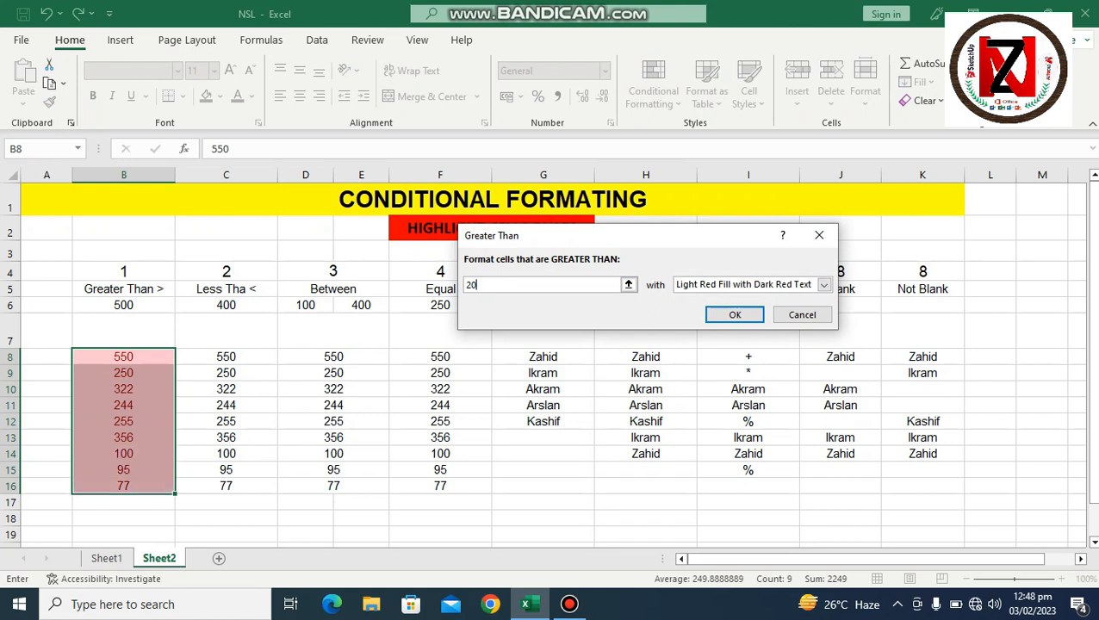
key("BackSpace")
key("BackSpace")
type("300")
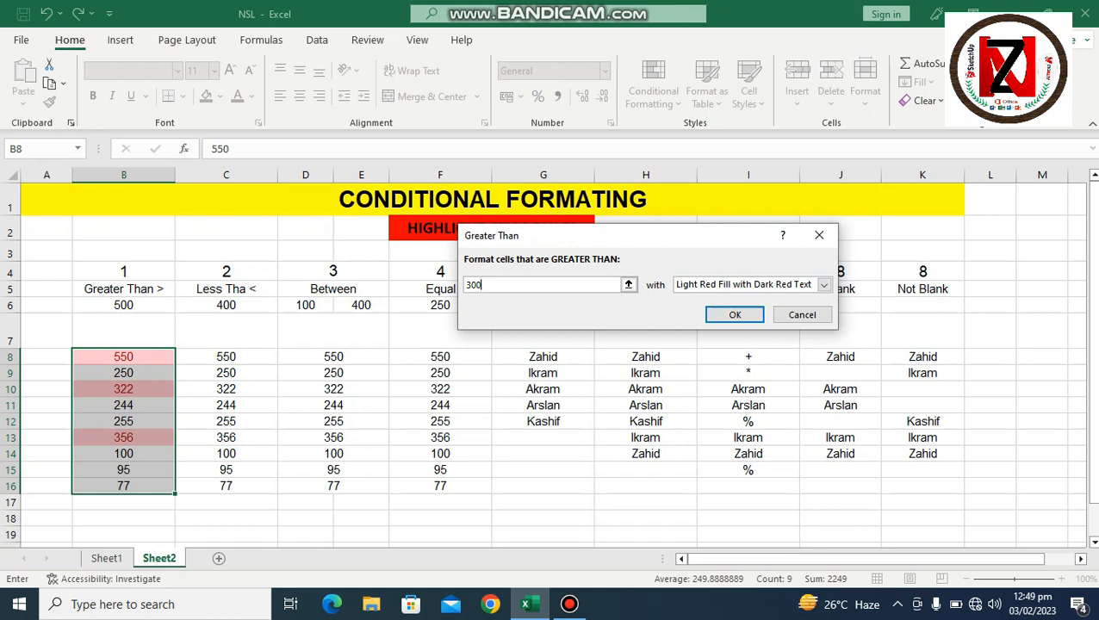
key("BackSpace")
key("BackSpace")
key("BackSpace")
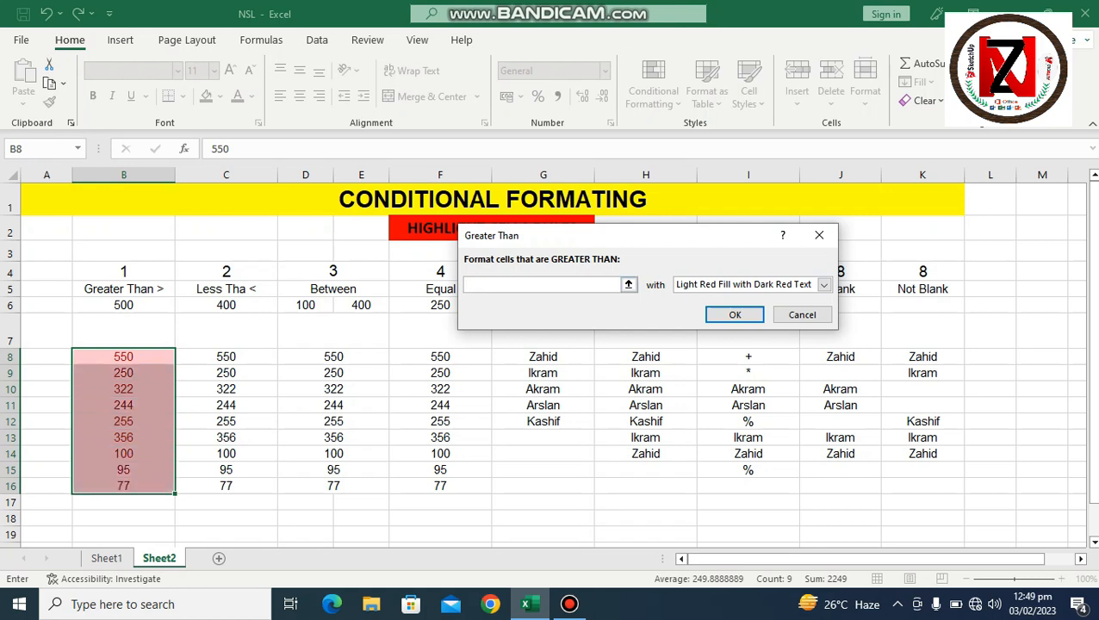
Step: Link the Greater Than rule to cell B6 and apply it with Light Red Fill with Dark Red Text
left_click(123, 305)
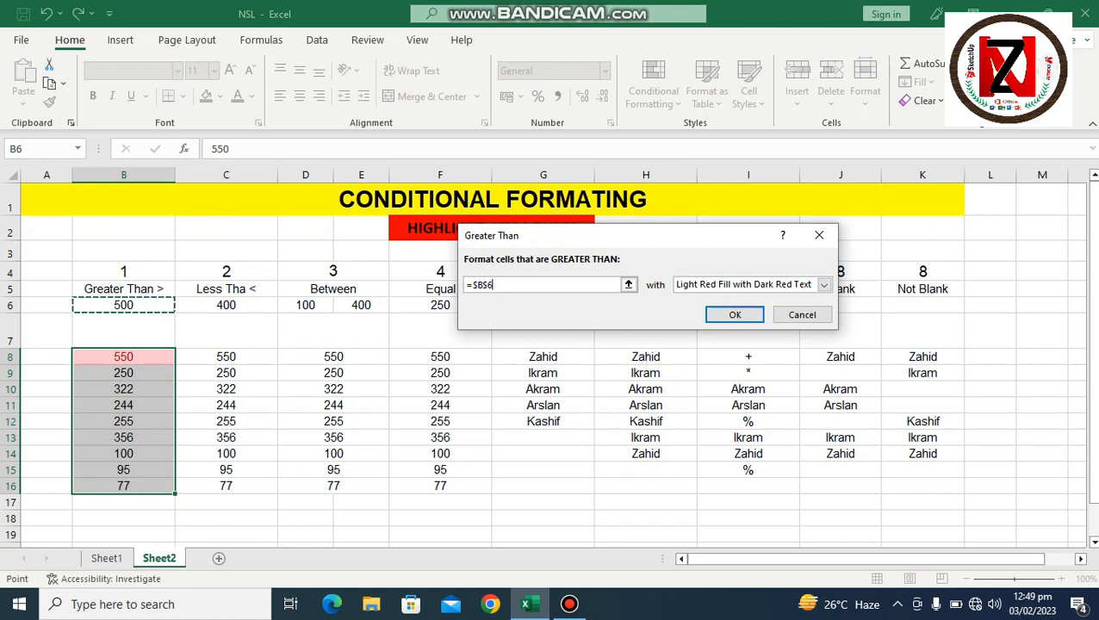
key("Return")
left_click(361, 518)
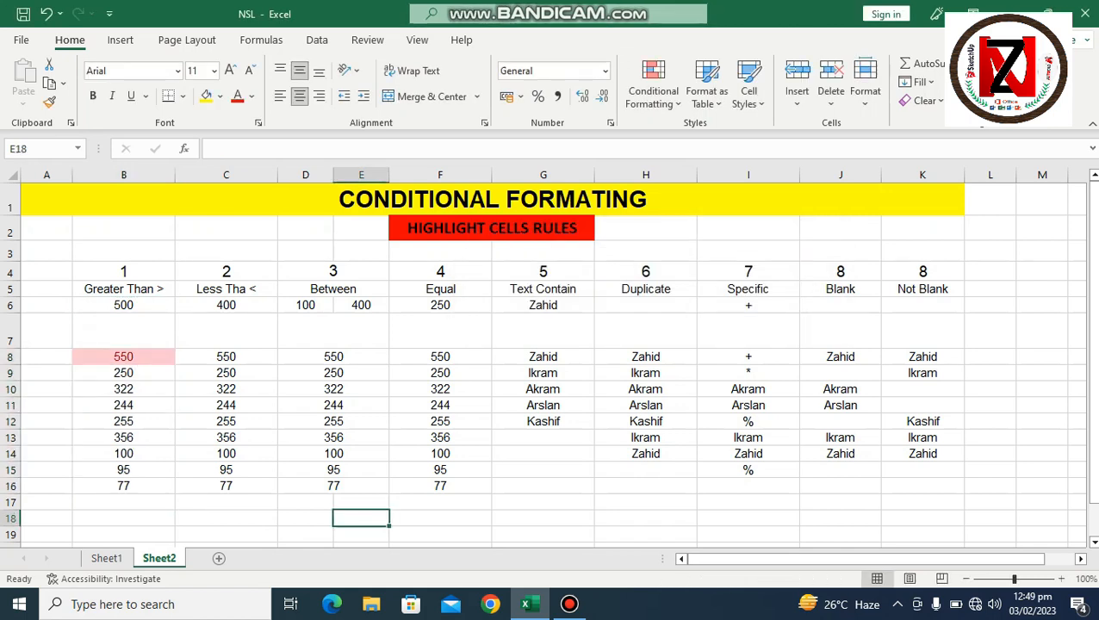
left_click(124, 356)
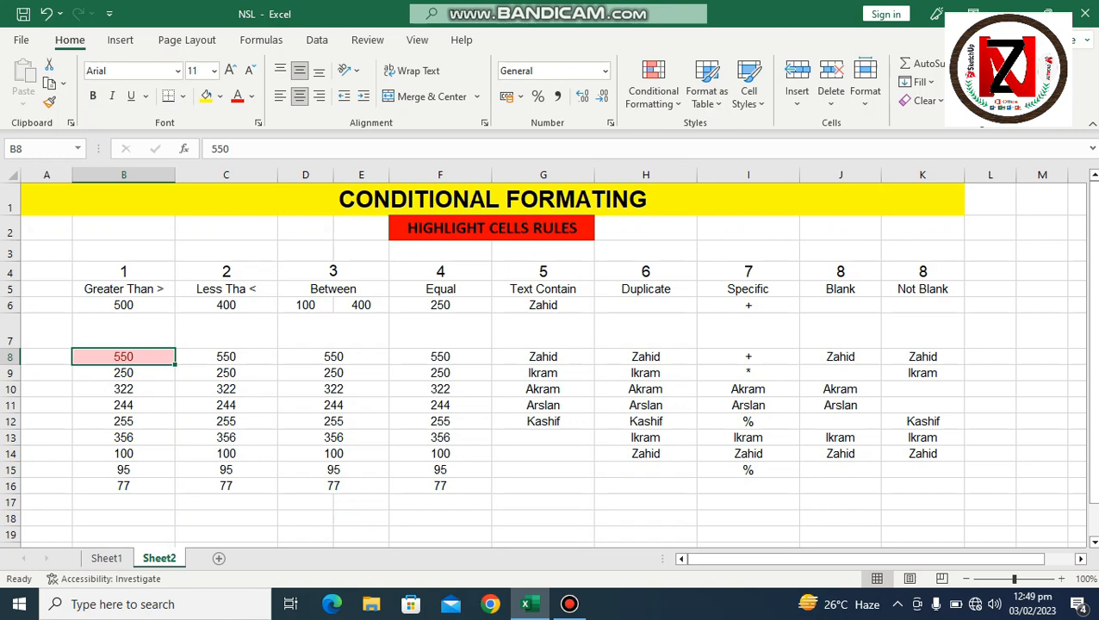
Step: Set the Greater Than threshold in B6 to 200
left_click(123, 305)
type("200")
key("Return")
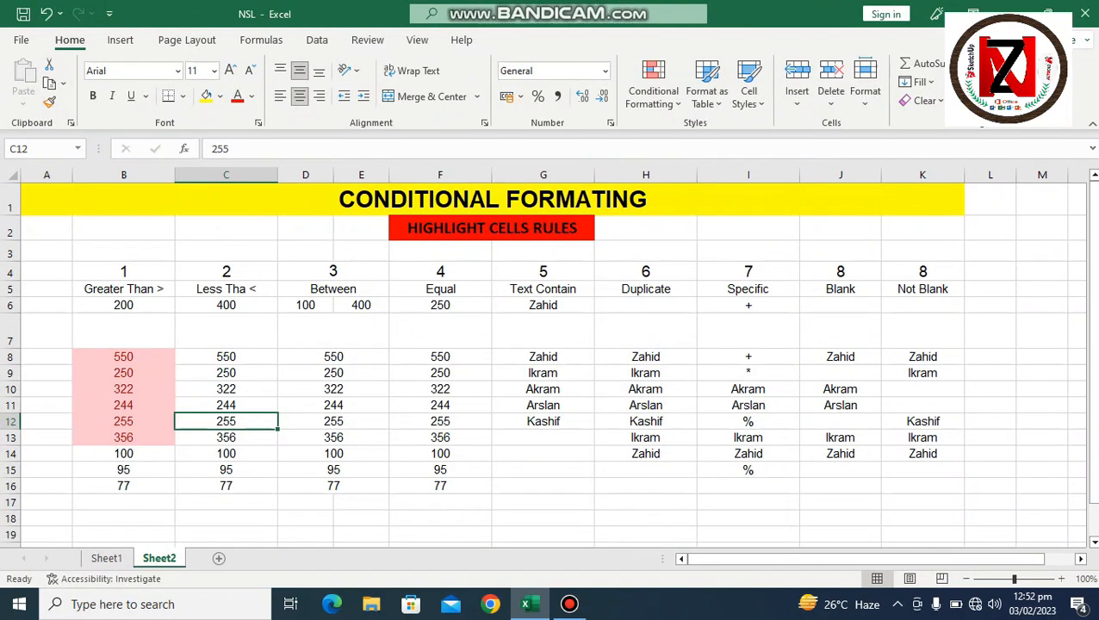
Step: Start a Less Than highlight rule for cells C8:C16
left_click_drag(226, 356, 225, 486)
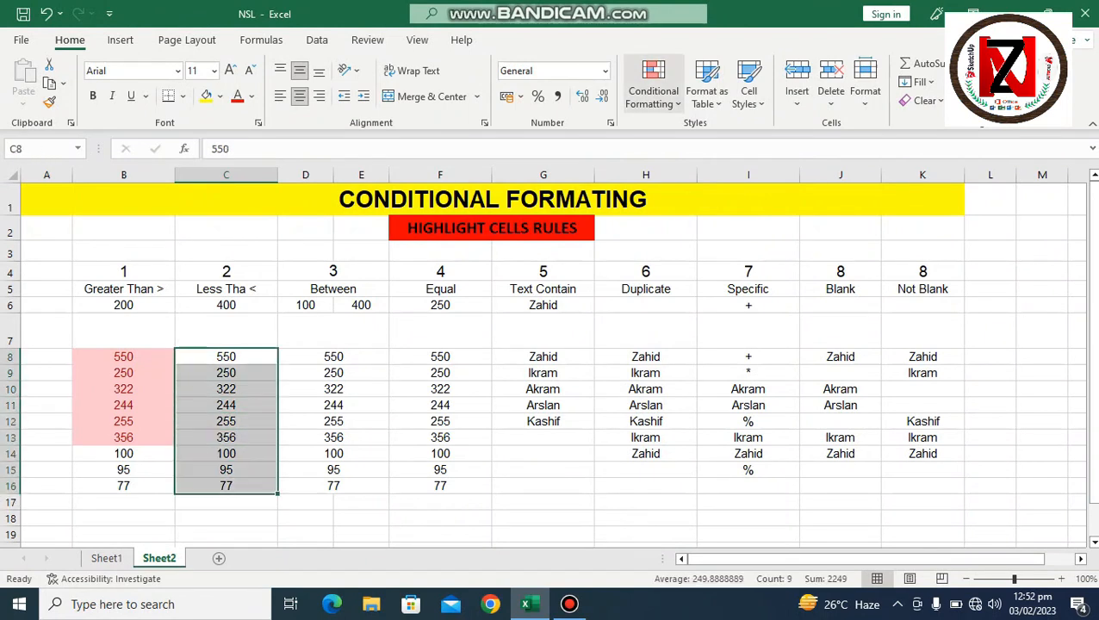
left_click(653, 86)
mouse_move(713, 136)
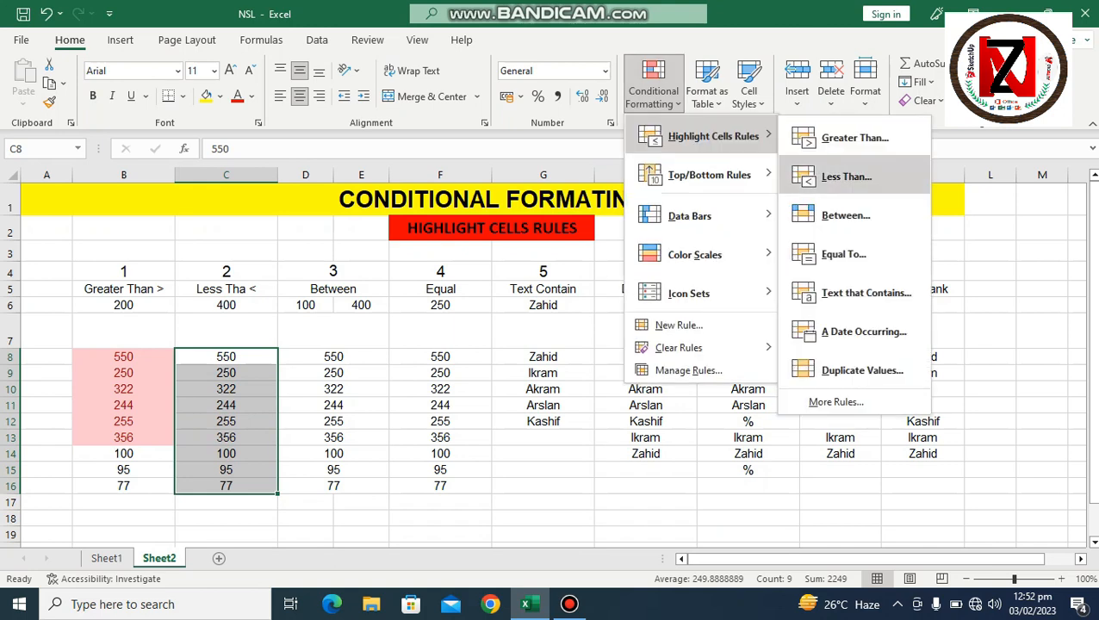
left_click(847, 176)
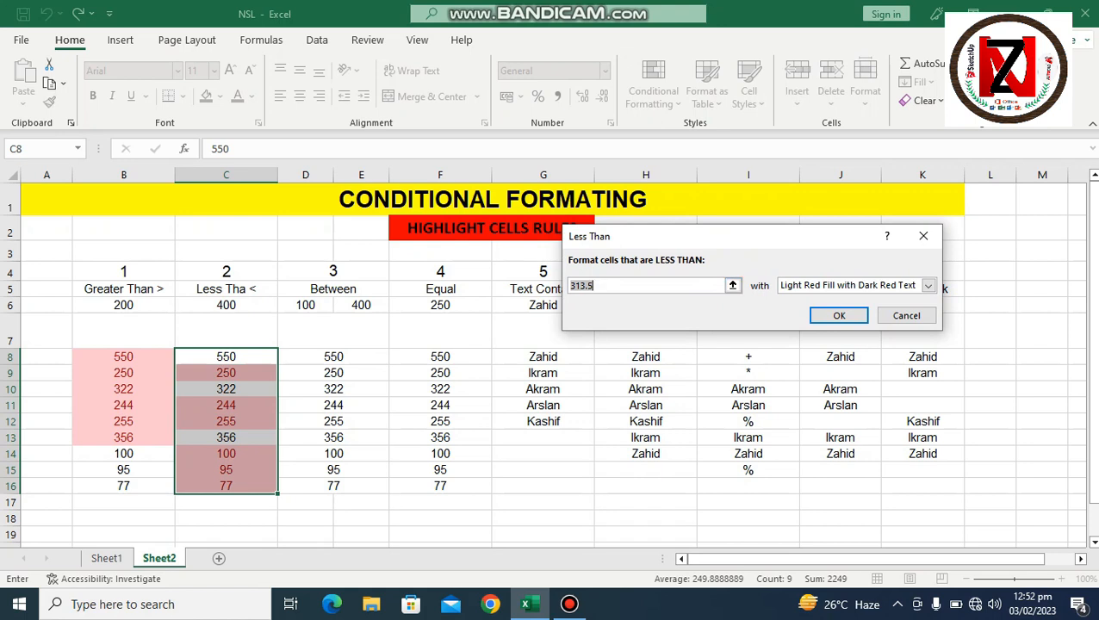
Step: Try 100 as the Less Than rule's comparison value, clearing the field again
key("BackSpace")
key("BackSpace")
key("BackSpace")
key("BackSpace")
key("BackSpace")
type("100")
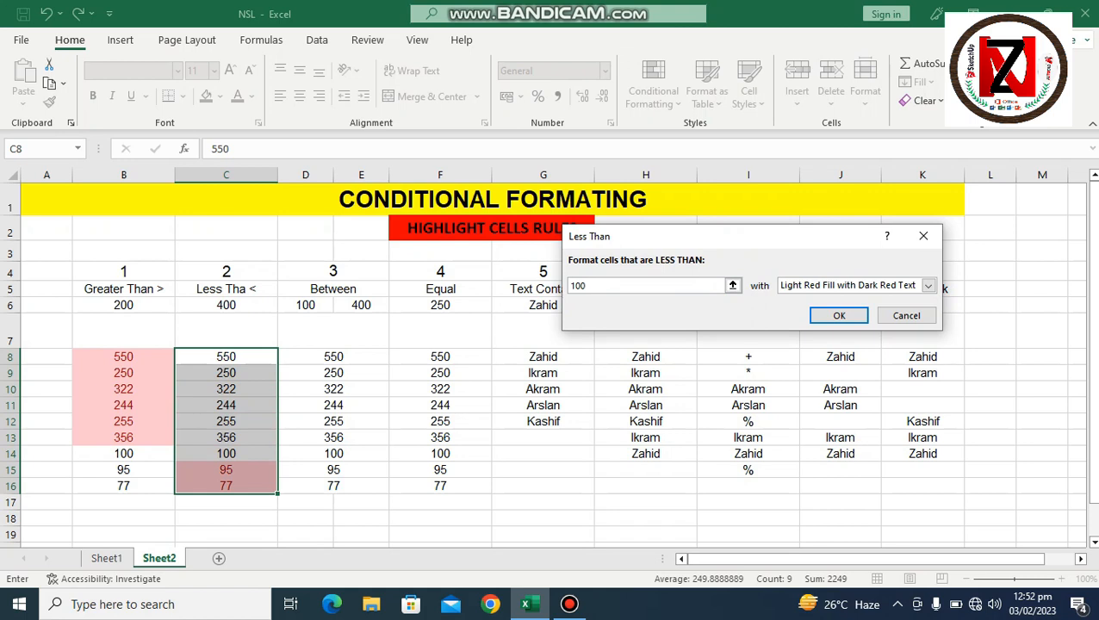
key("BackSpace")
key("BackSpace")
key("BackSpace")
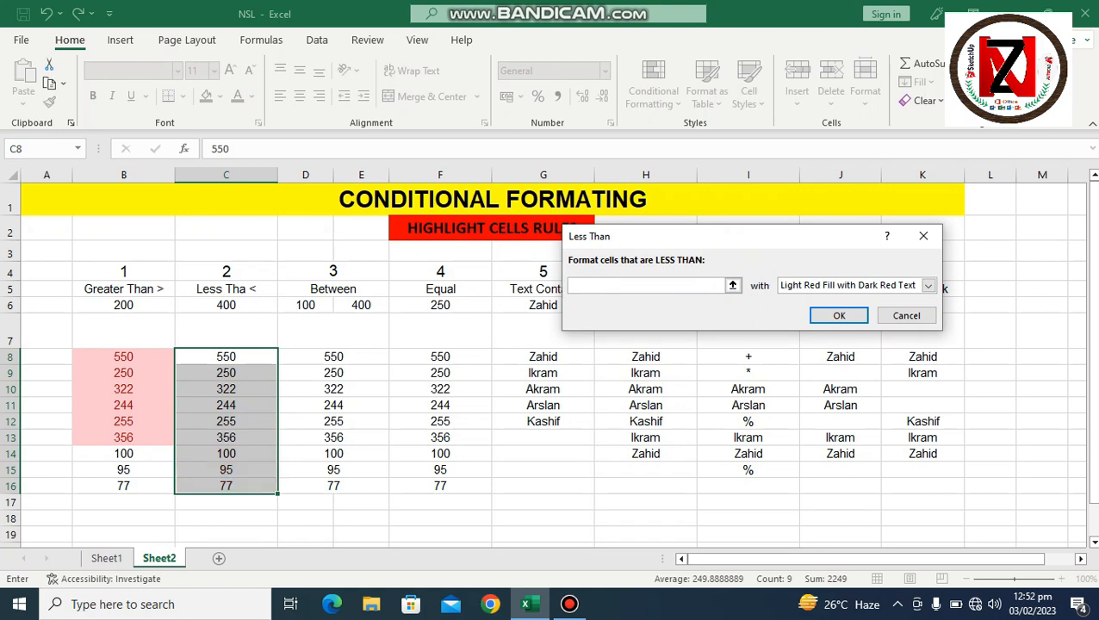
Step: Try 350 and 600 as the Less Than rule's comparison value, leaving the field empty
type("350")
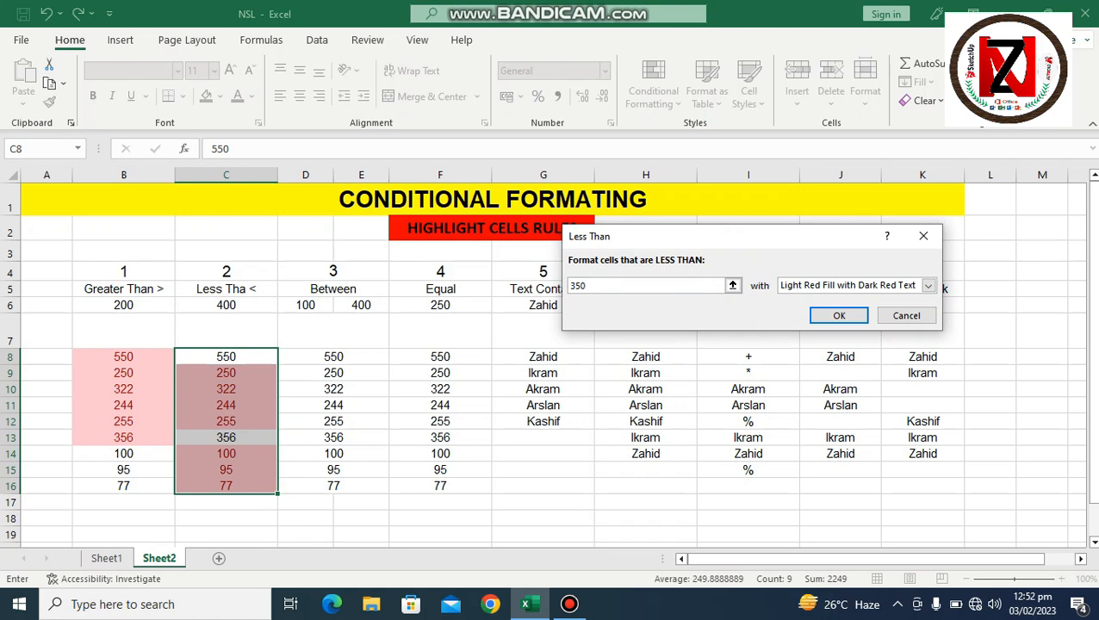
key("BackSpace")
key("BackSpace")
key("BackSpace")
type("600")
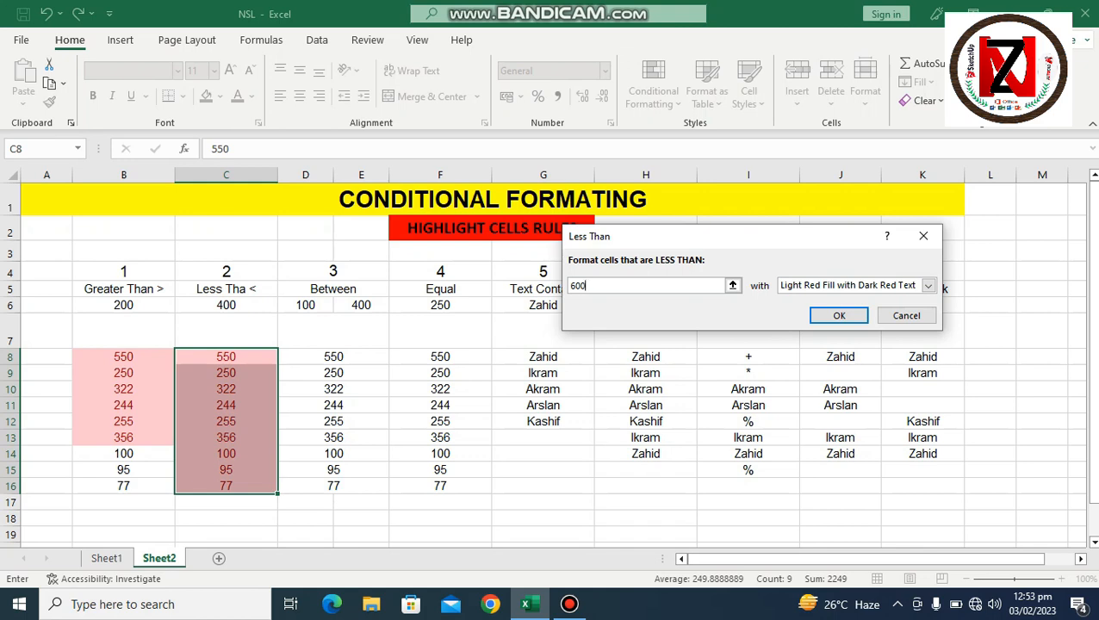
key("BackSpace")
key("BackSpace")
key("BackSpace")
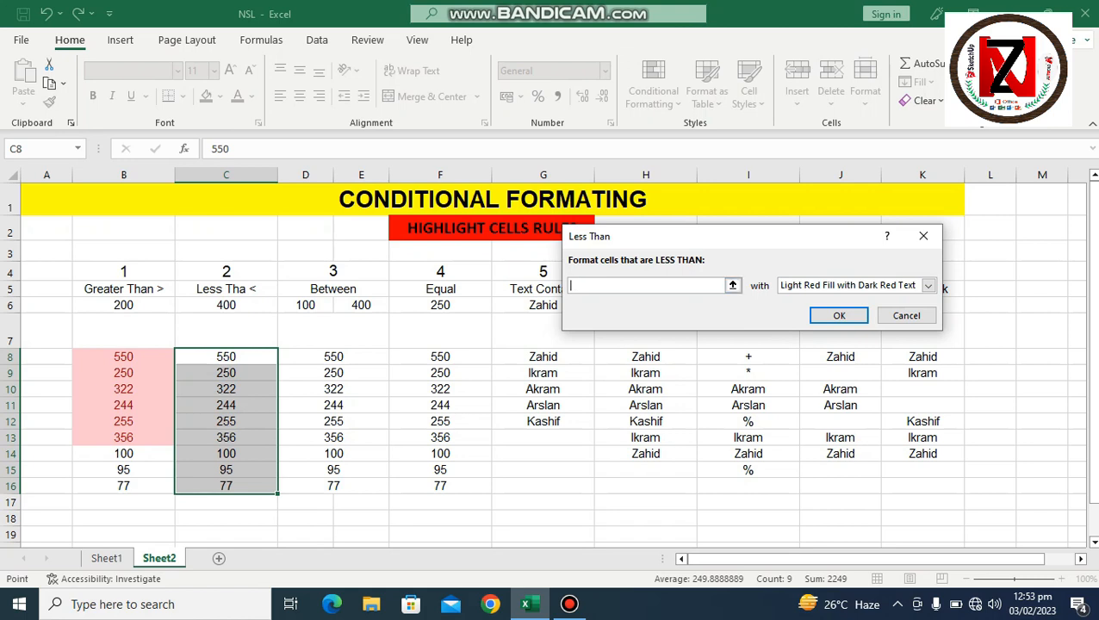
Step: Link the Less Than rule to cell C6 and apply it with Light Red Fill with Dark Red Text
left_click(226, 305)
left_click(839, 315)
left_click(440, 502)
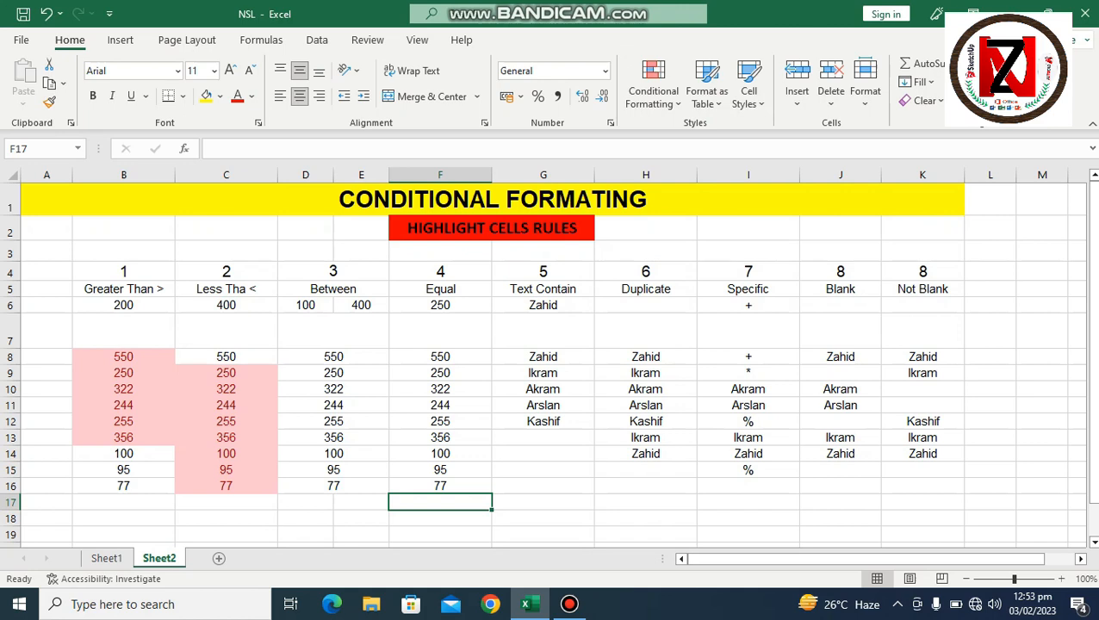
Step: Set the Less Than threshold in C6 to 200
left_click(226, 305)
type("200")
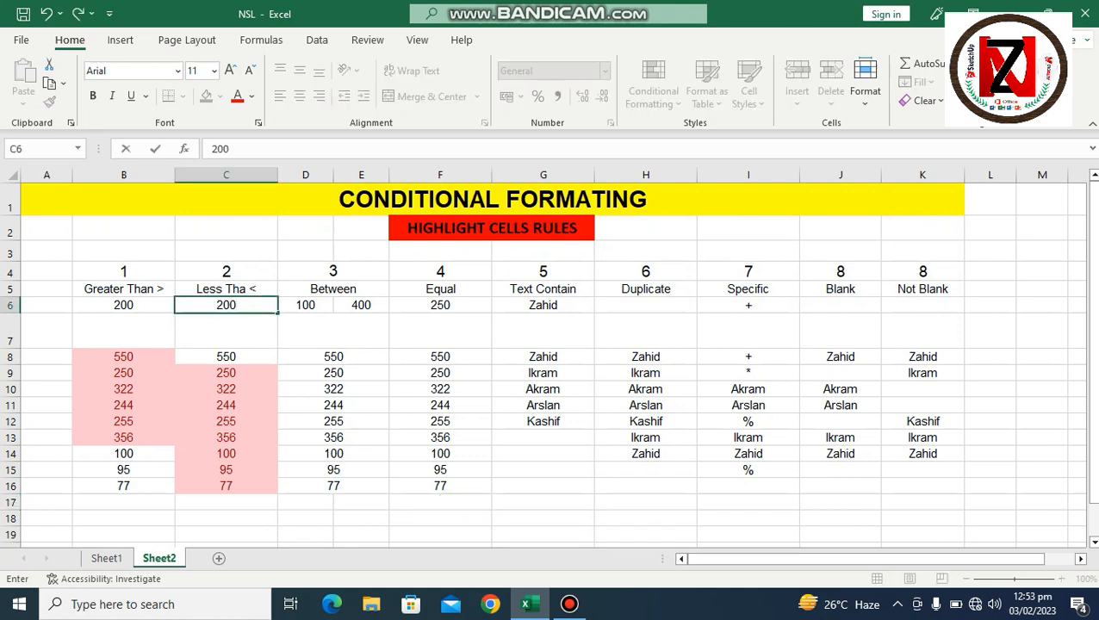
key("Return")
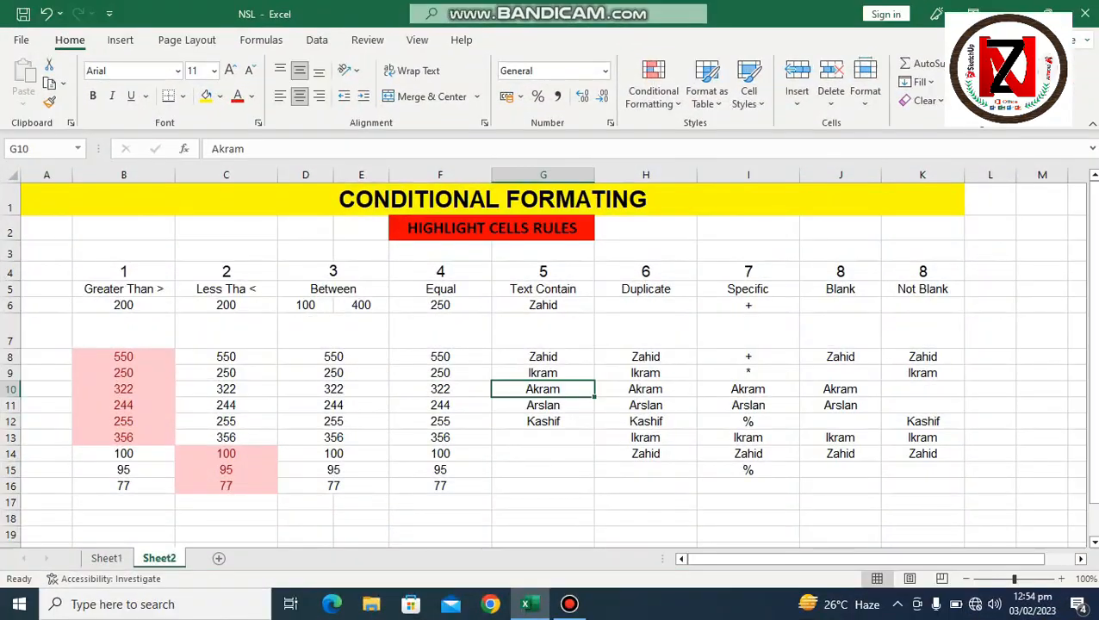
Step: Start a Between highlight rule for the numbers in the Between column, D8:E16
left_click_drag(333, 357, 334, 486)
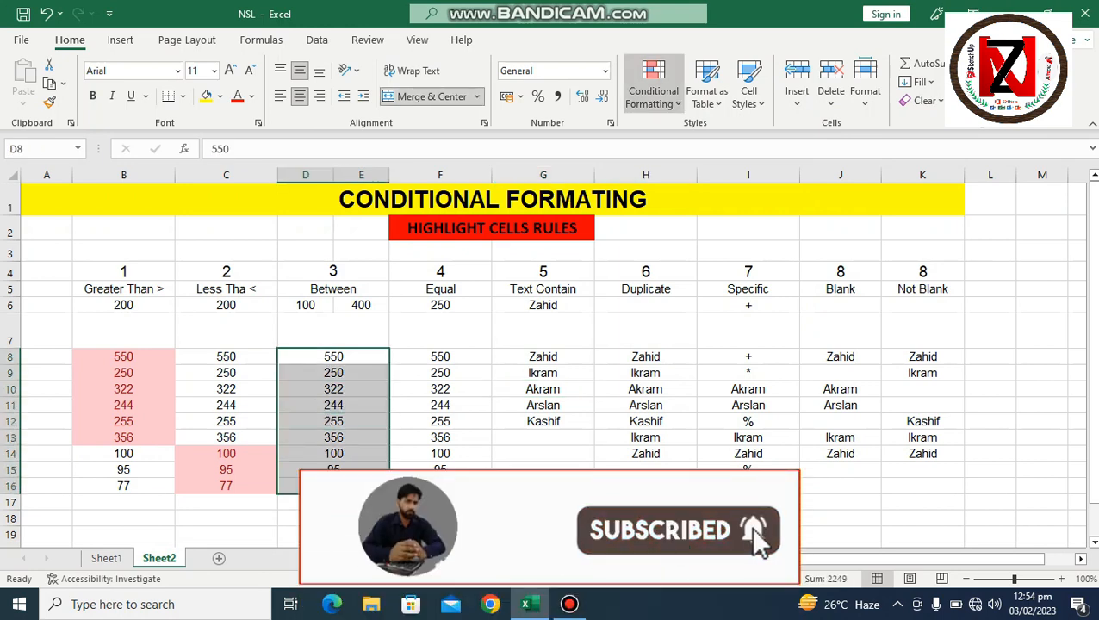
left_click(653, 90)
mouse_move(714, 136)
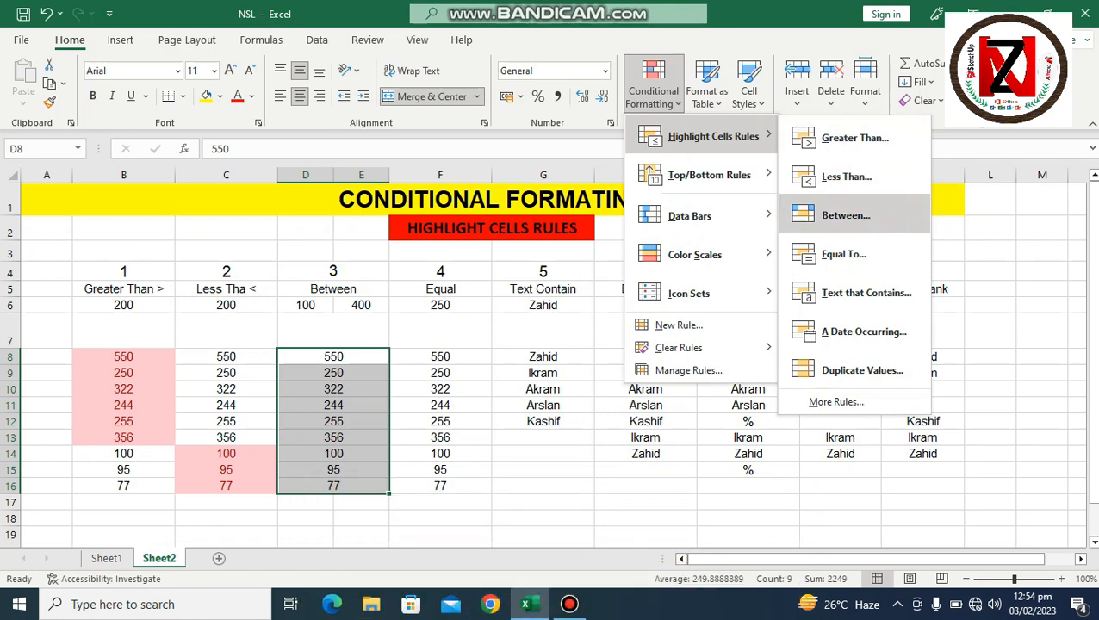
left_click(845, 215)
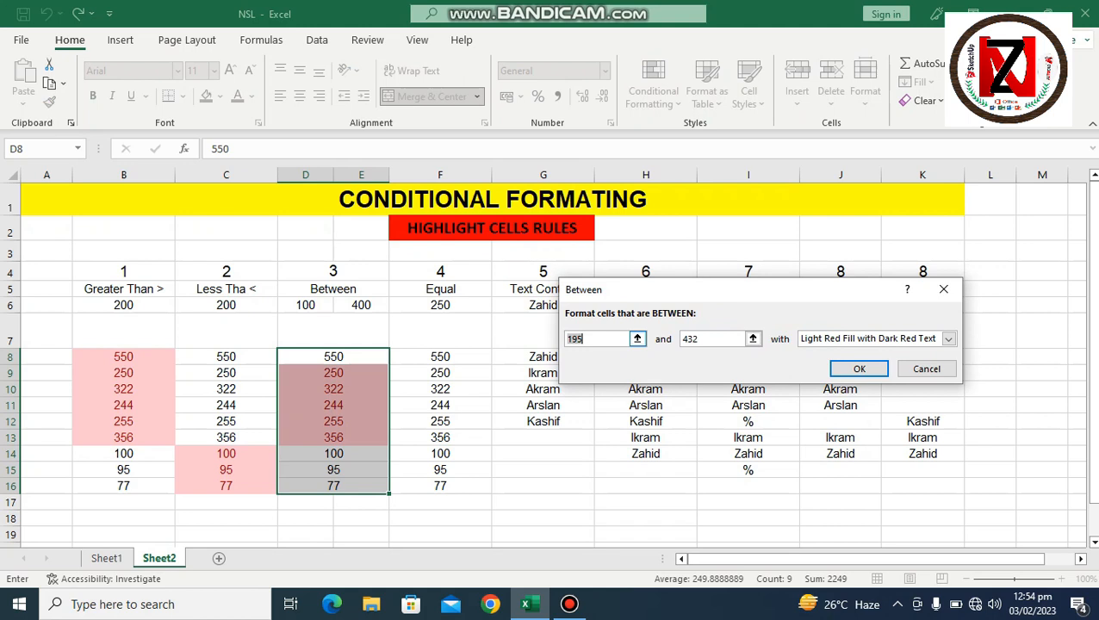
Step: Try 150 and 350 as the Between rule's lower and upper limits
type("150")
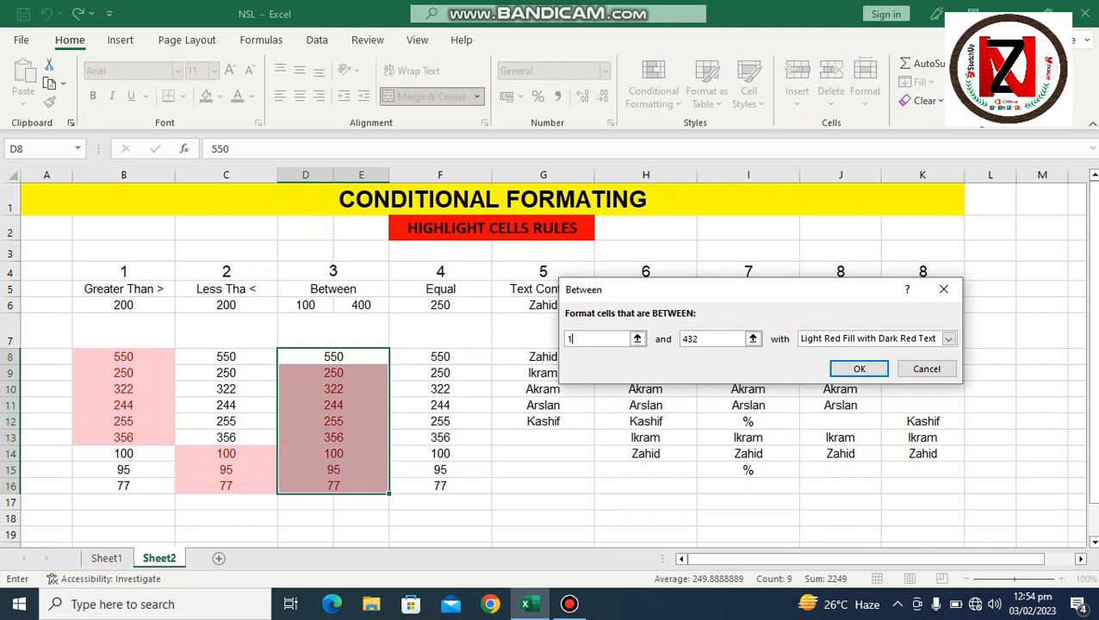
key("BackSpace")
key("BackSpace")
key("BackSpace")
type("350")
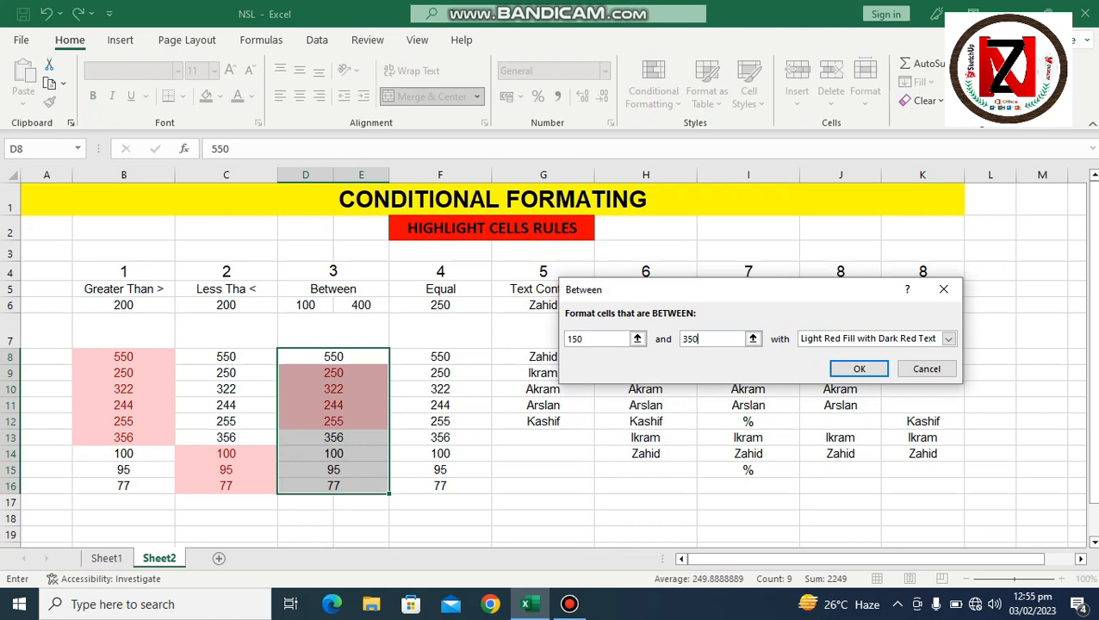
Step: Try 100 as the Between rule's lower limit, clearing the field again
left_click(587, 338)
key("BackSpace")
key("BackSpace")
key("BackSpace")
type("100")
key("BackSpace")
key("BackSpace")
key("BackSpace")
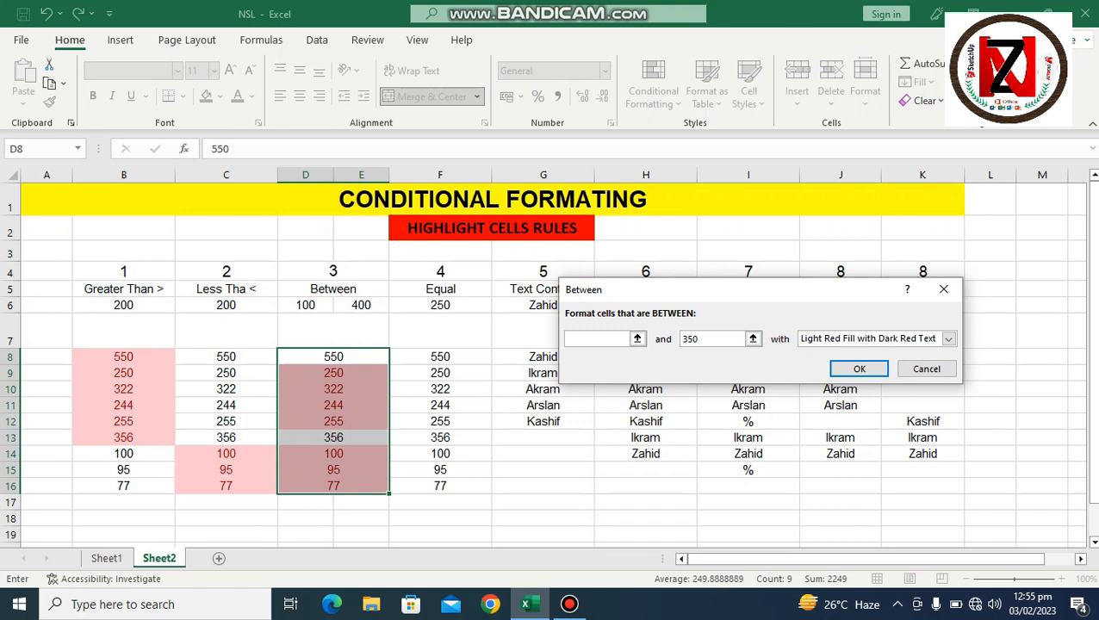
Step: Link the Between rule's limits to cells D6 and E6 and apply it with Light Red Fill with Dark Red Text
left_click(305, 305)
key("Tab")
key("BackSpace")
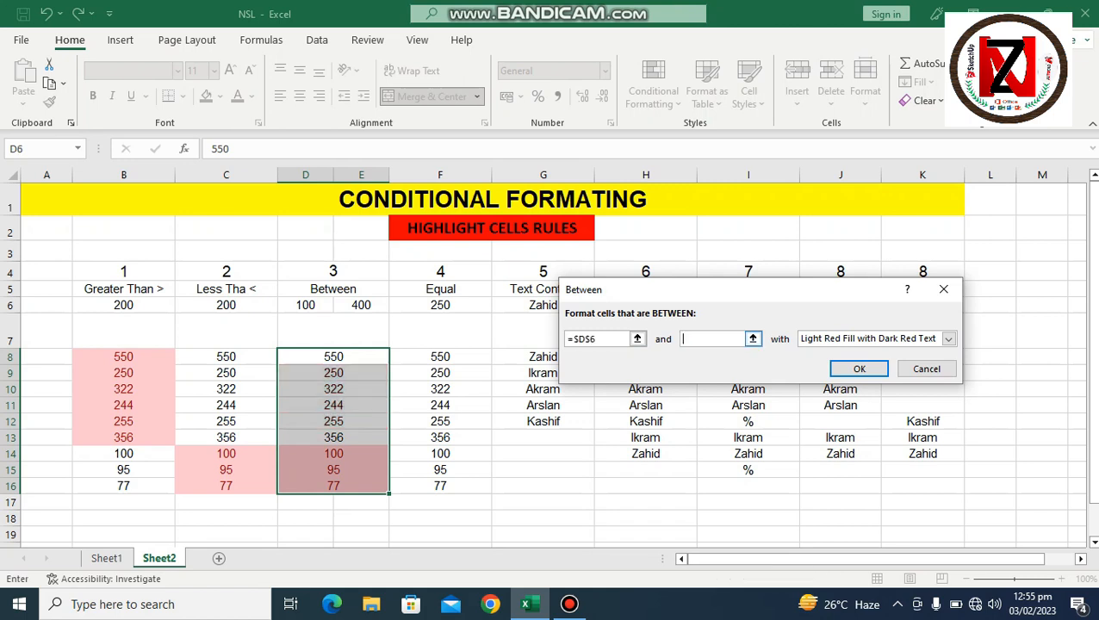
left_click(361, 305)
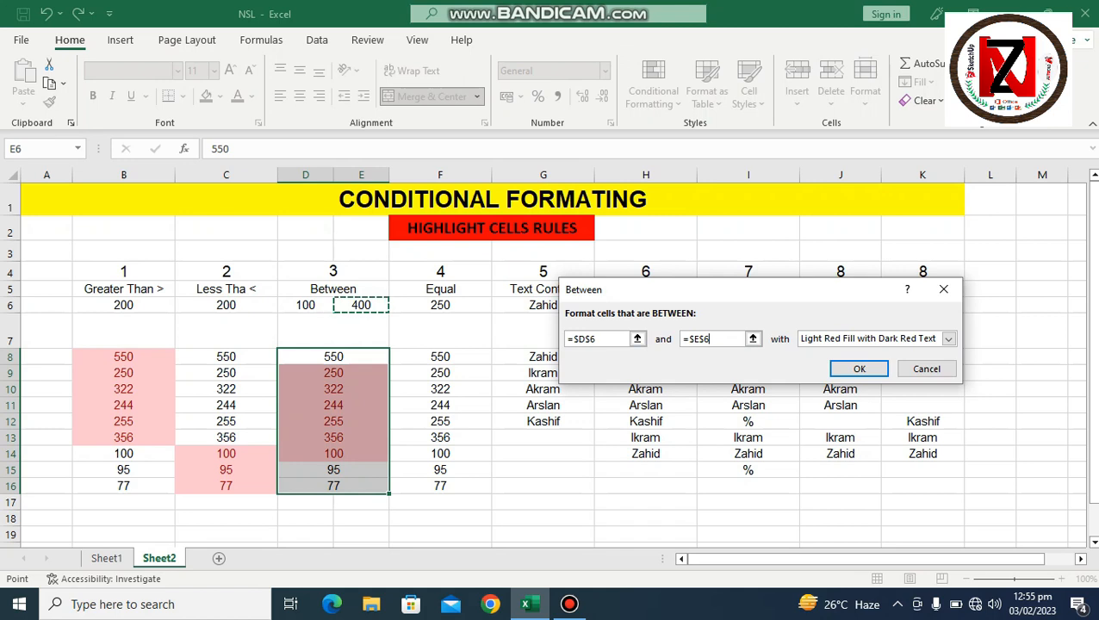
key("Return")
left_click(542, 502)
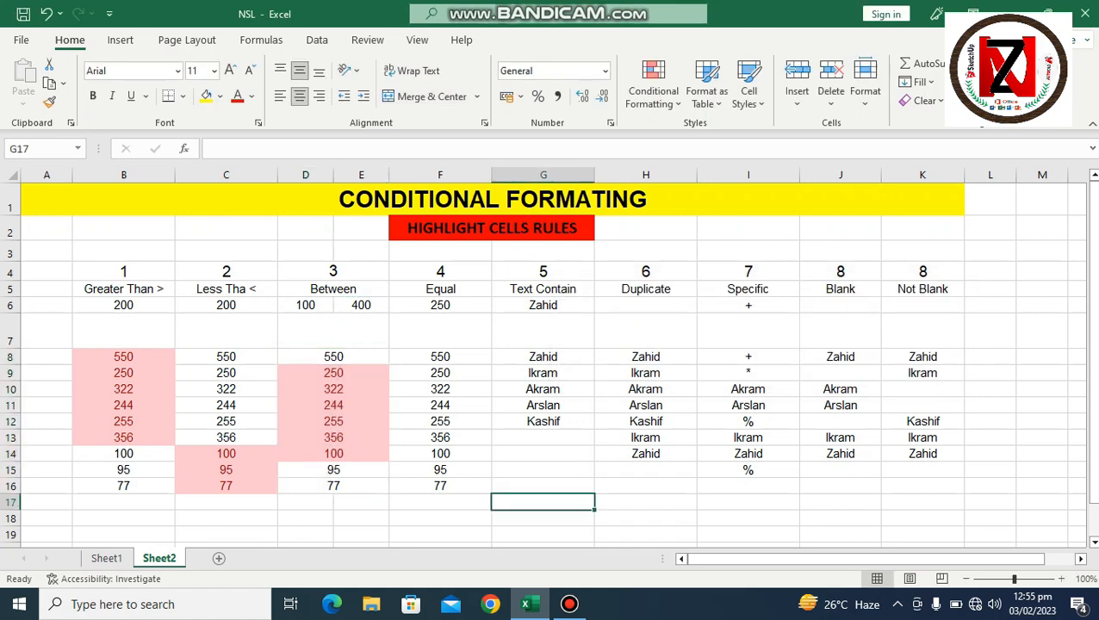
Step: Set the Between rule's upper limit in E6 to 200
left_click_drag(306, 305, 361, 305)
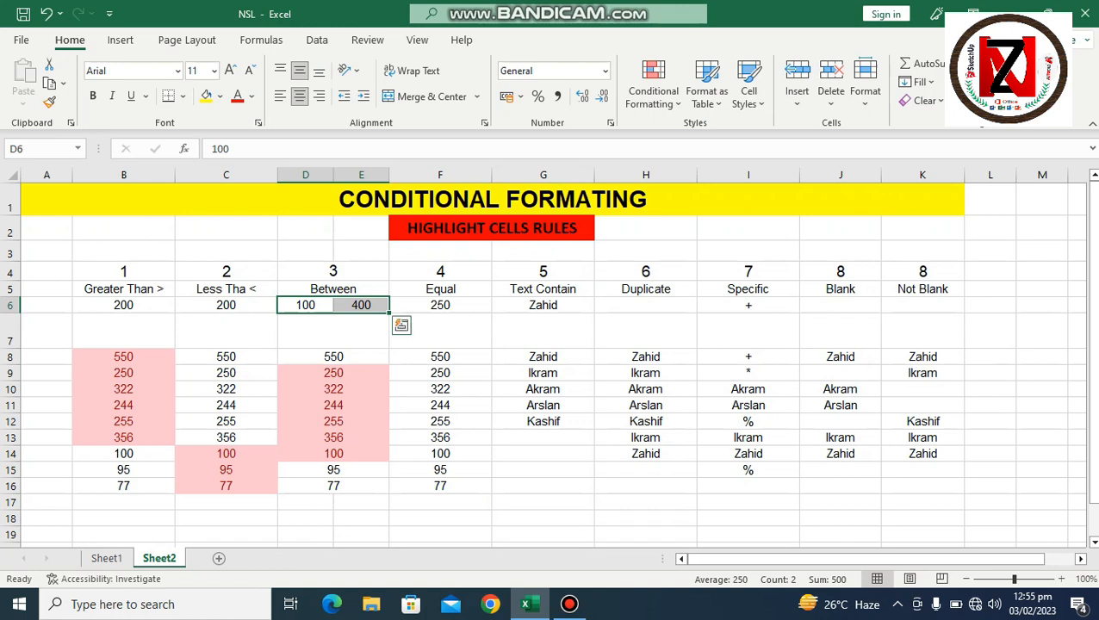
left_click(361, 305)
type("200")
key("Return")
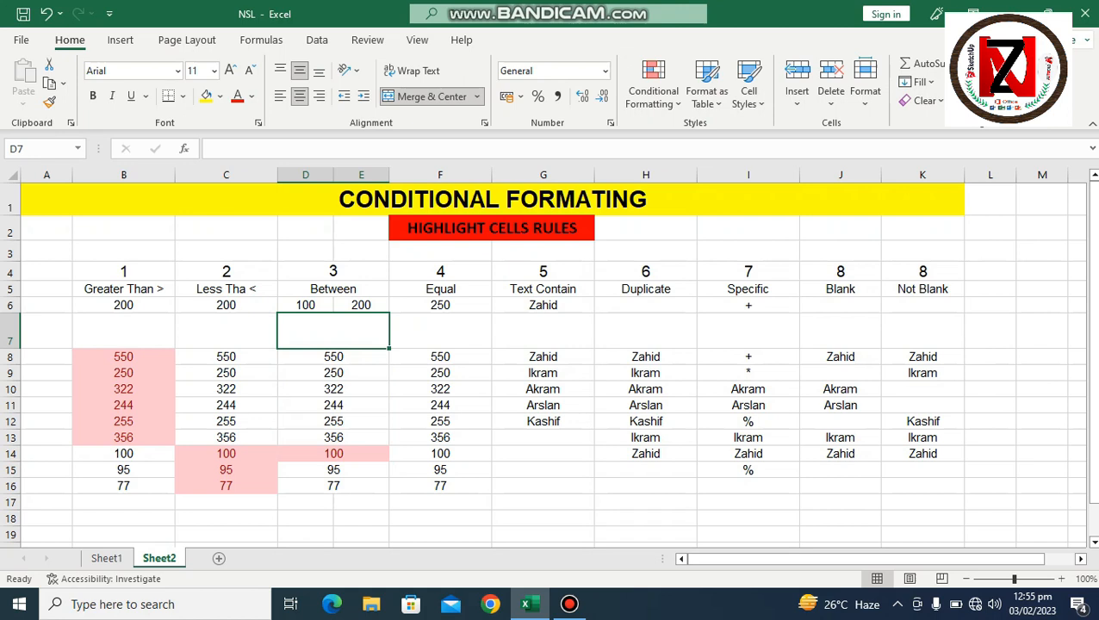
Step: Set the Between limits to 50 in D6 and 600 in E6
left_click(305, 305)
type("50")
key("Return")
key("Tab")
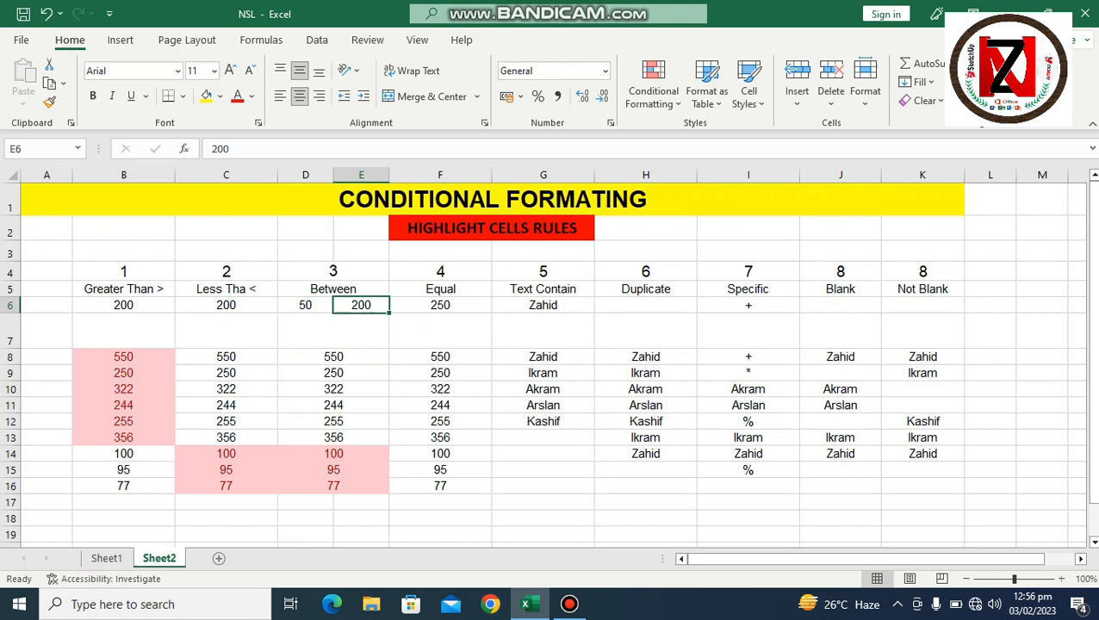
type("600")
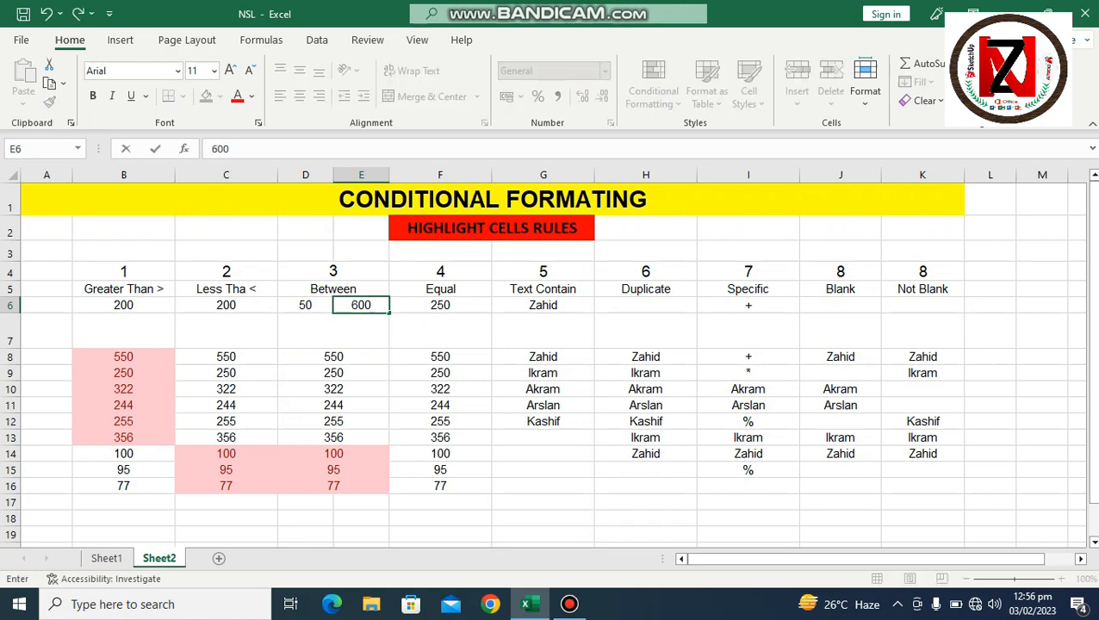
key("Return")
left_click_drag(333, 357, 334, 495)
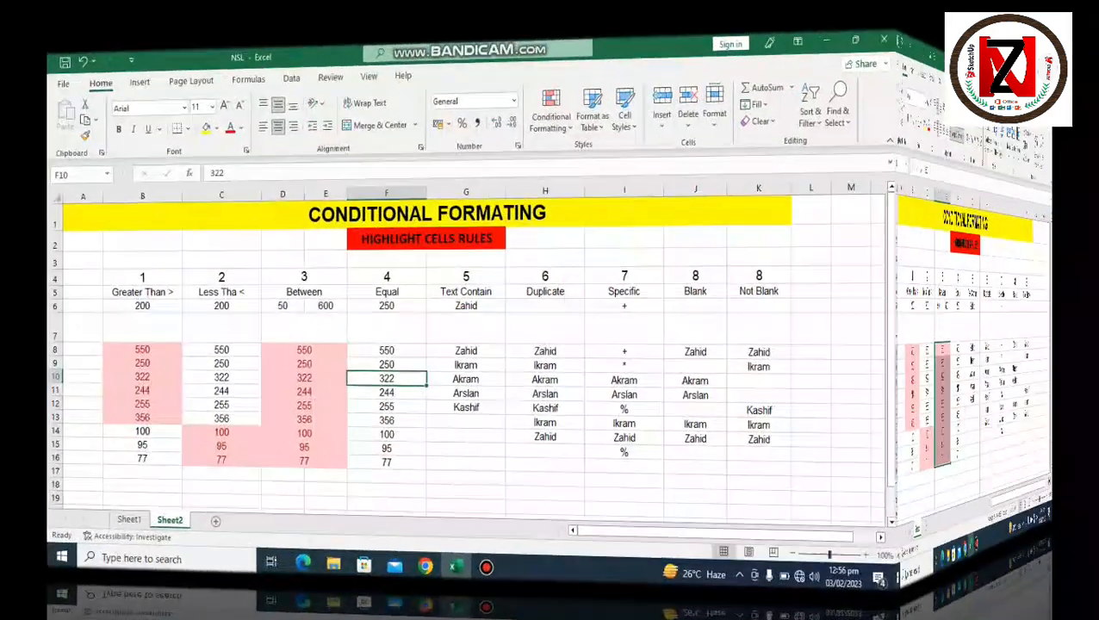
Step: Start an Equal To highlight rule for the numbers in F8:F16, moving its dialog aside
left_click_drag(440, 357, 441, 486)
left_click(653, 90)
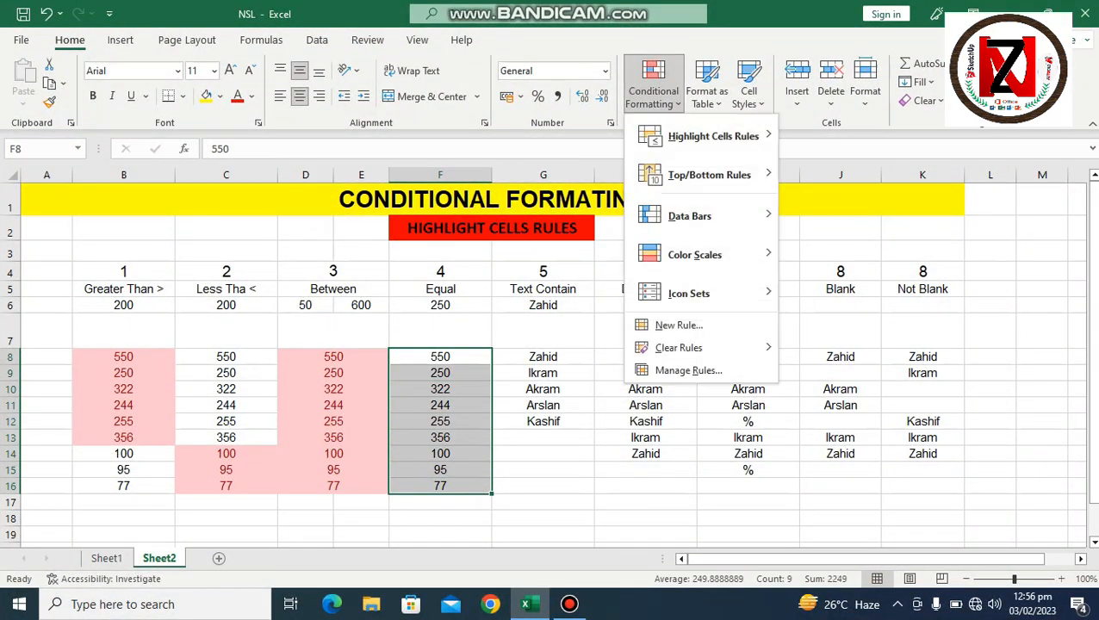
mouse_move(713, 136)
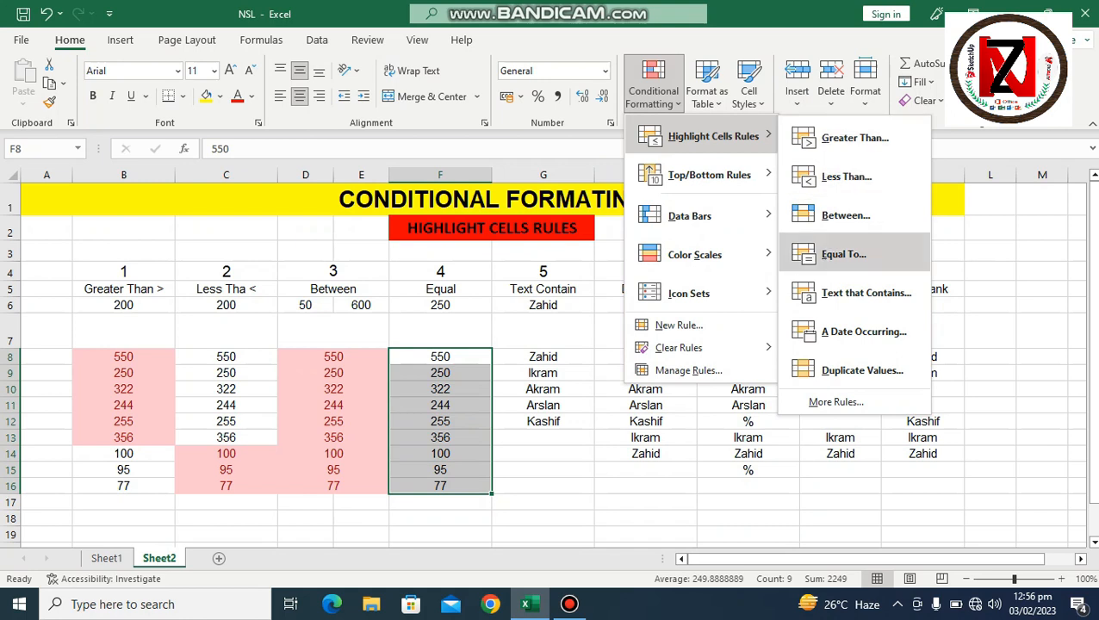
left_click(843, 253)
left_click_drag(713, 294, 749, 278)
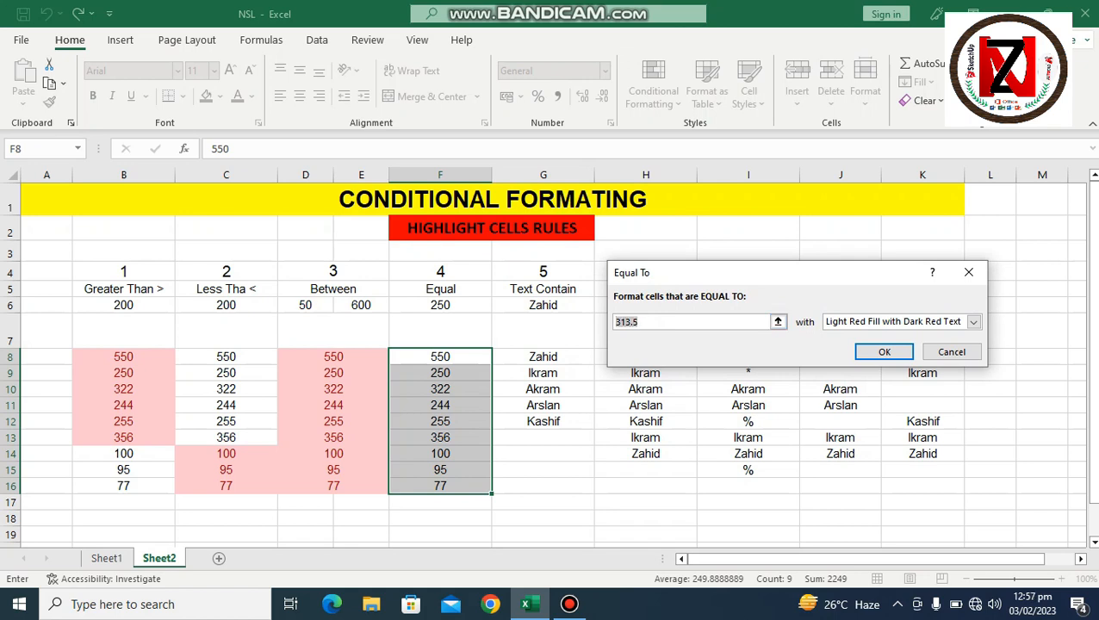
Step: Try 100 and 356 as the Equal To rule's comparison value, leaving the field empty
type("100")
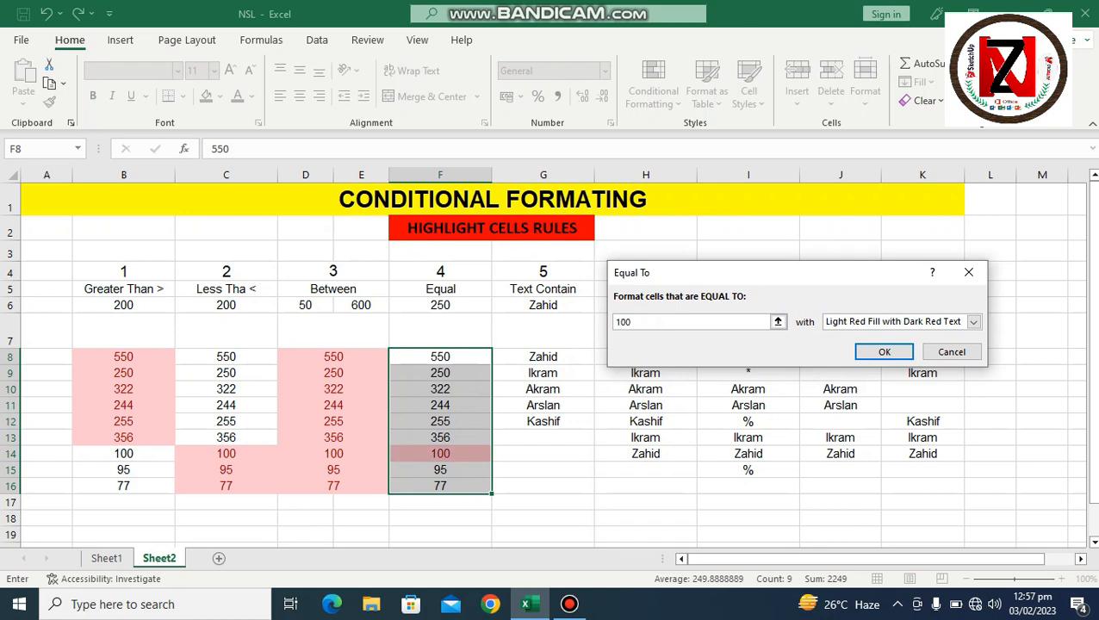
key("BackSpace")
key("BackSpace")
key("BackSpace")
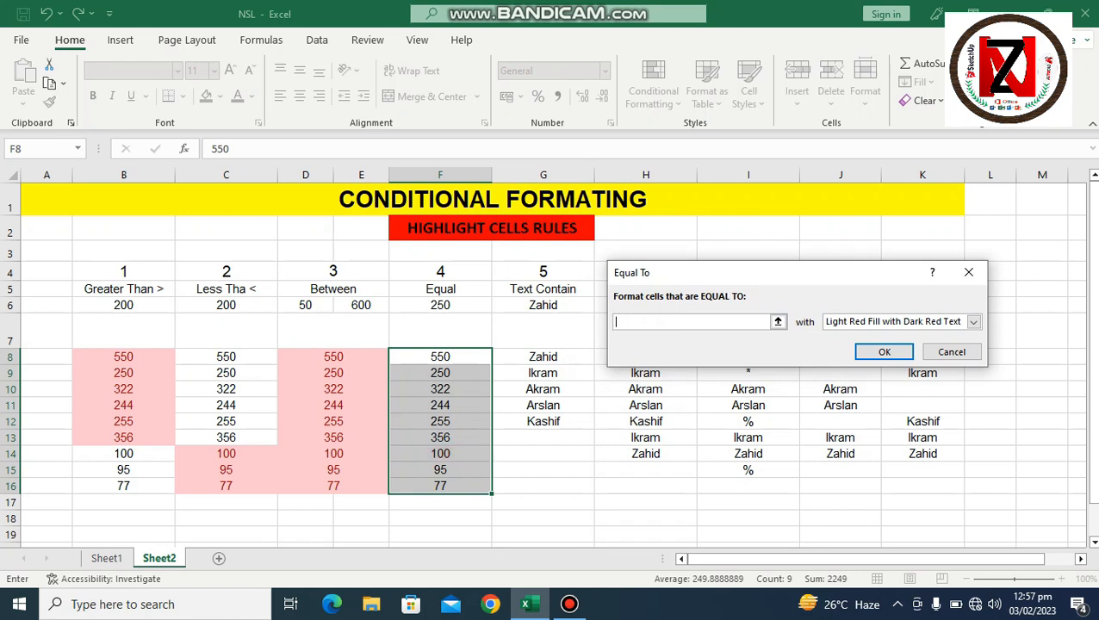
type("356")
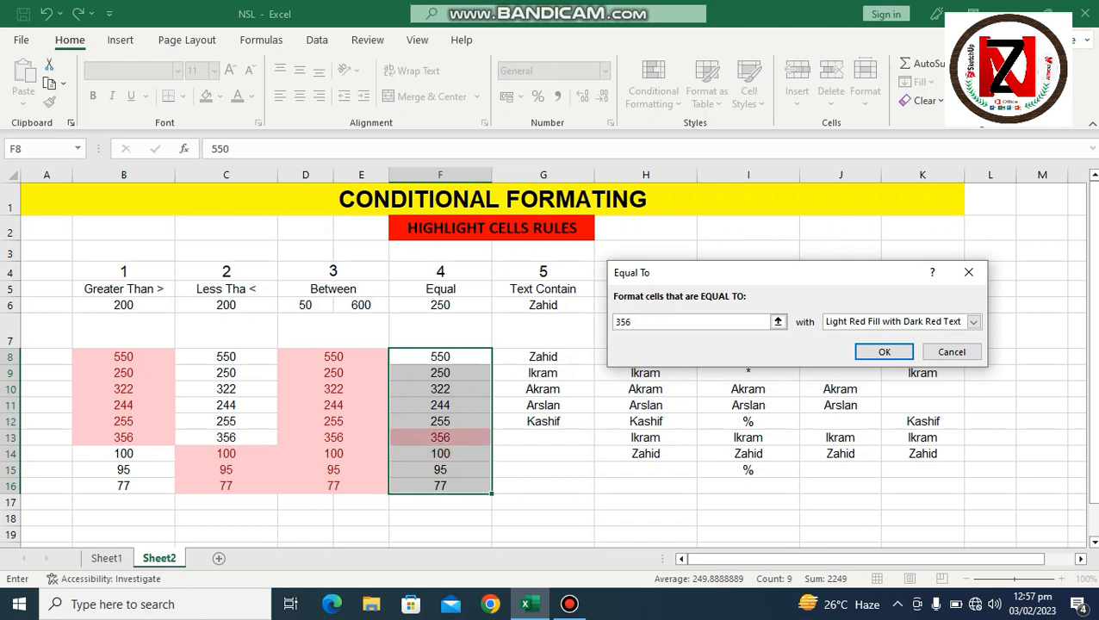
key("BackSpace")
key("BackSpace")
key("BackSpace")
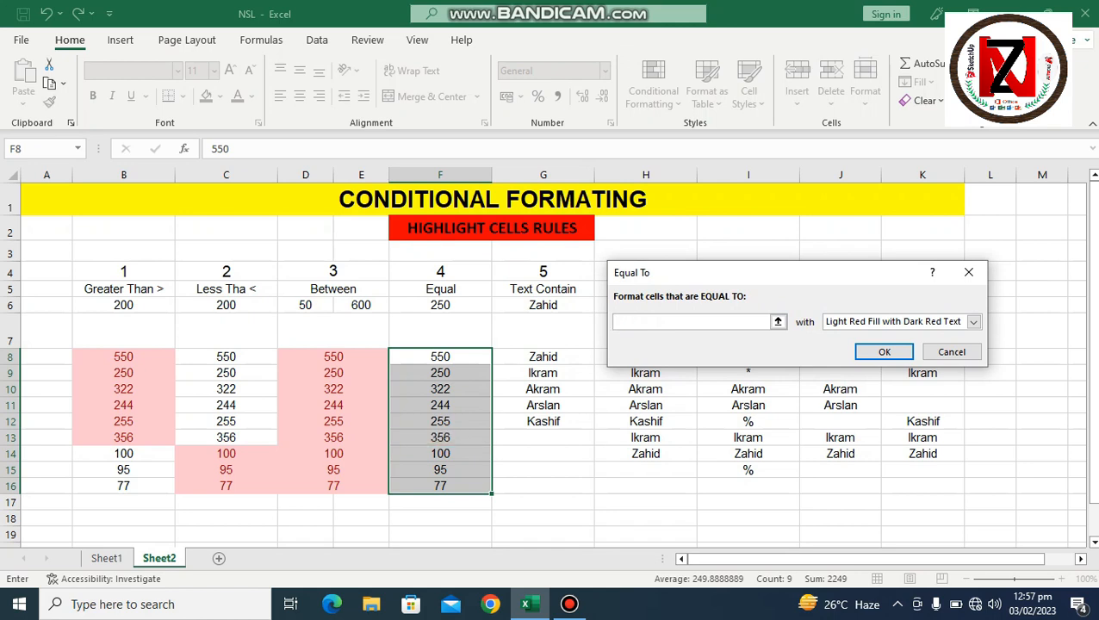
Step: Link the Equal To rule to cell F6 and apply it with Light Red Fill with Dark Red Text
left_click(441, 305)
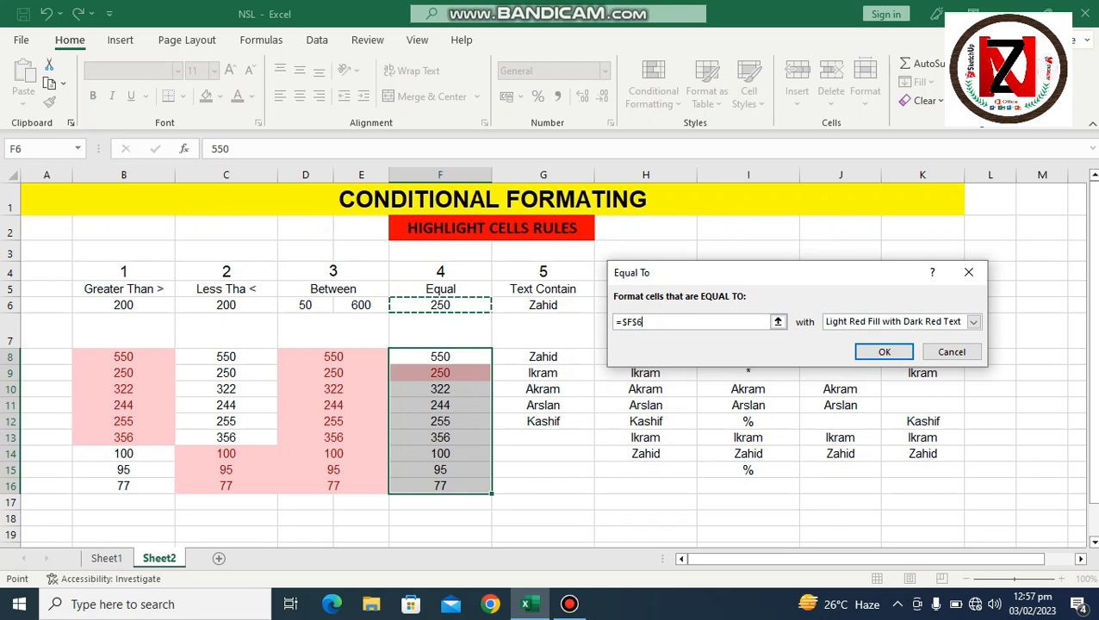
left_click(883, 351)
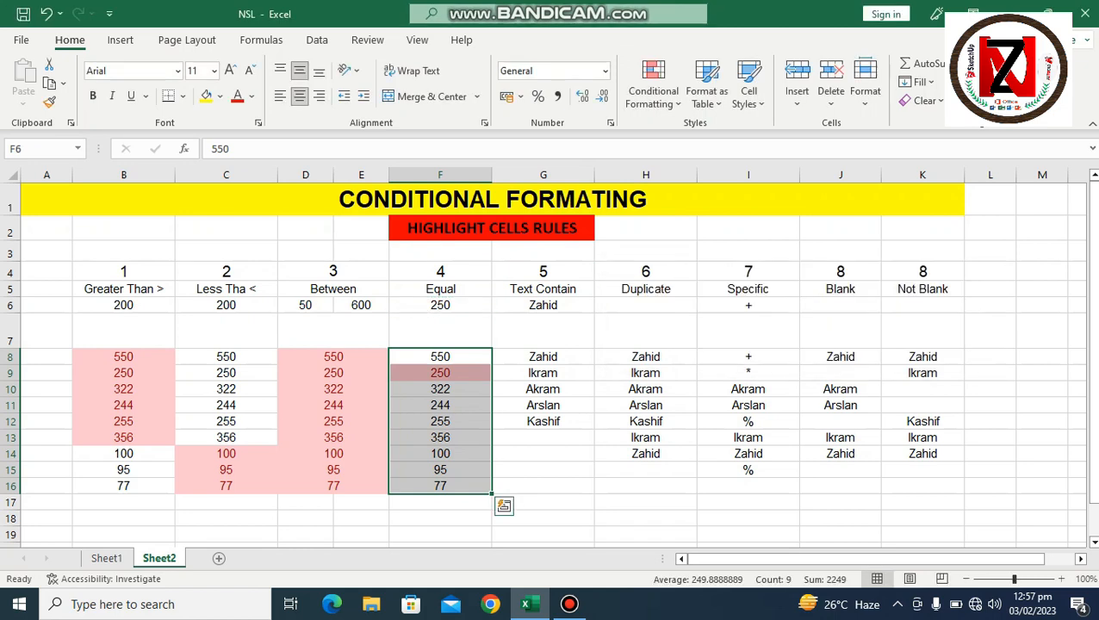
left_click(646, 486)
Step: Set the Equal To comparison value in F6 to 80 and check the numbers in F8:F16
left_click(440, 305)
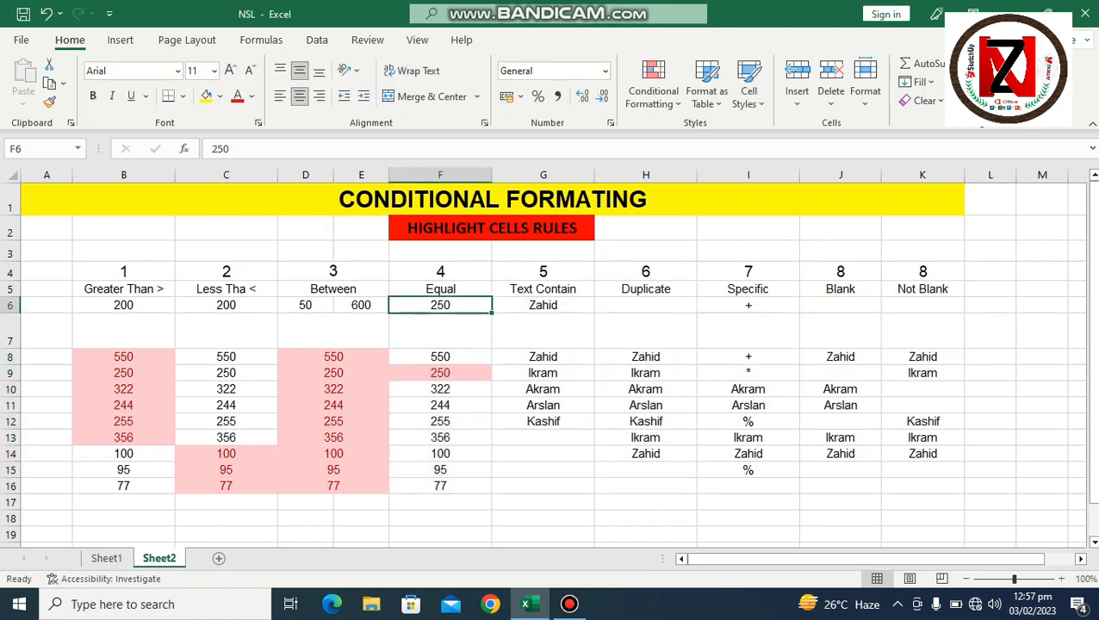
left_click_drag(440, 373, 441, 405)
left_click(440, 373)
left_click(440, 305)
type("80")
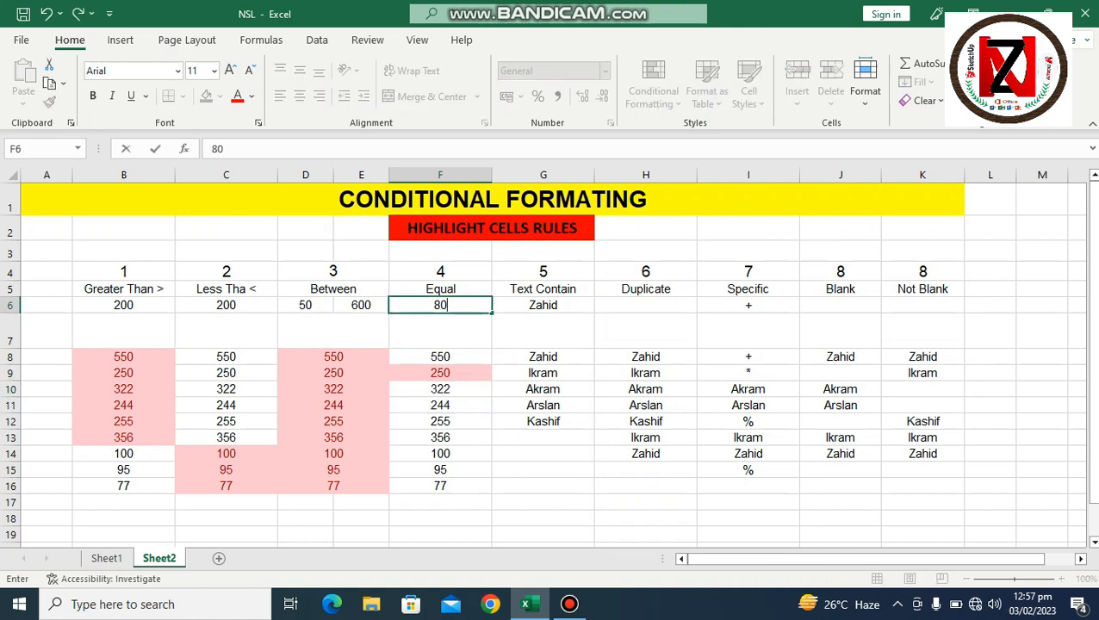
key("Return")
left_click_drag(440, 357, 440, 486)
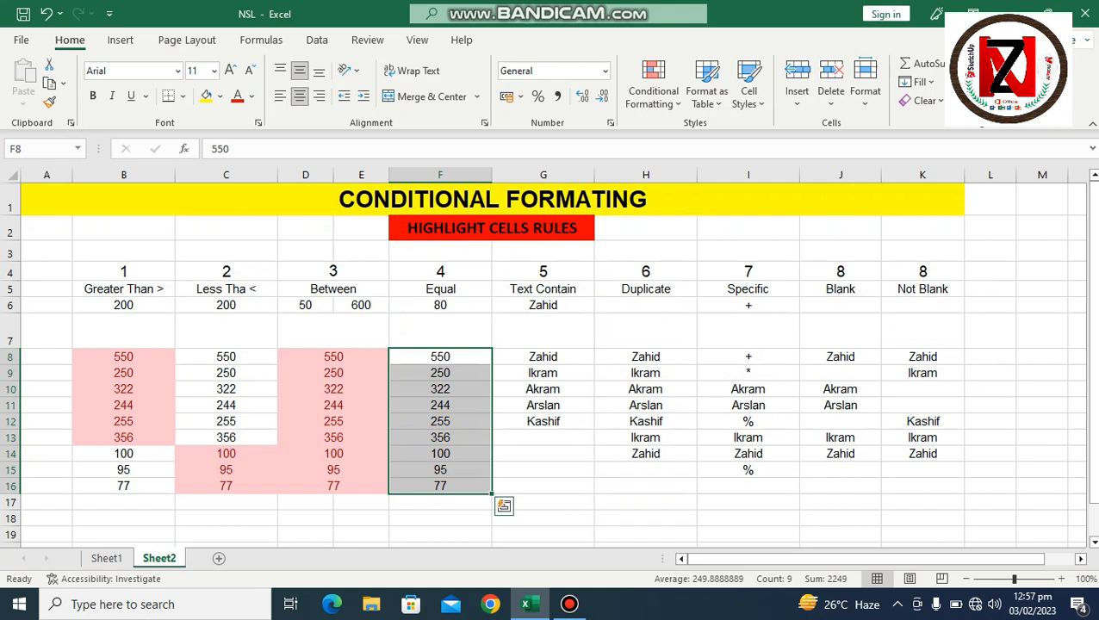
Step: Set the Equal To comparison value in F6 to 550
double_click(440, 305)
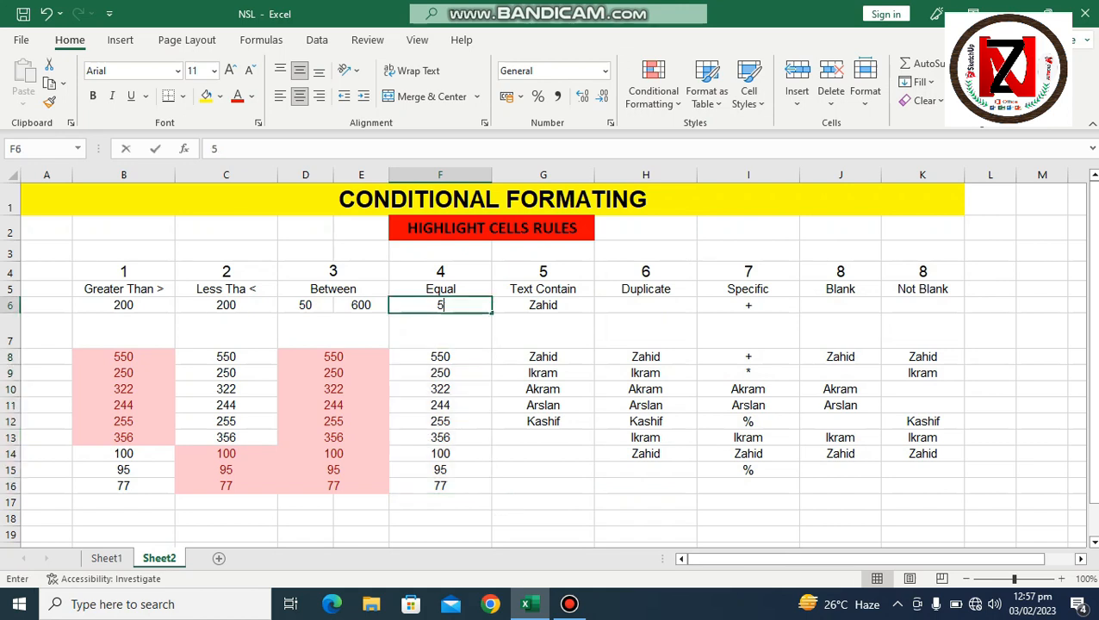
key("BackSpace")
key("BackSpace")
type("550")
key("Return")
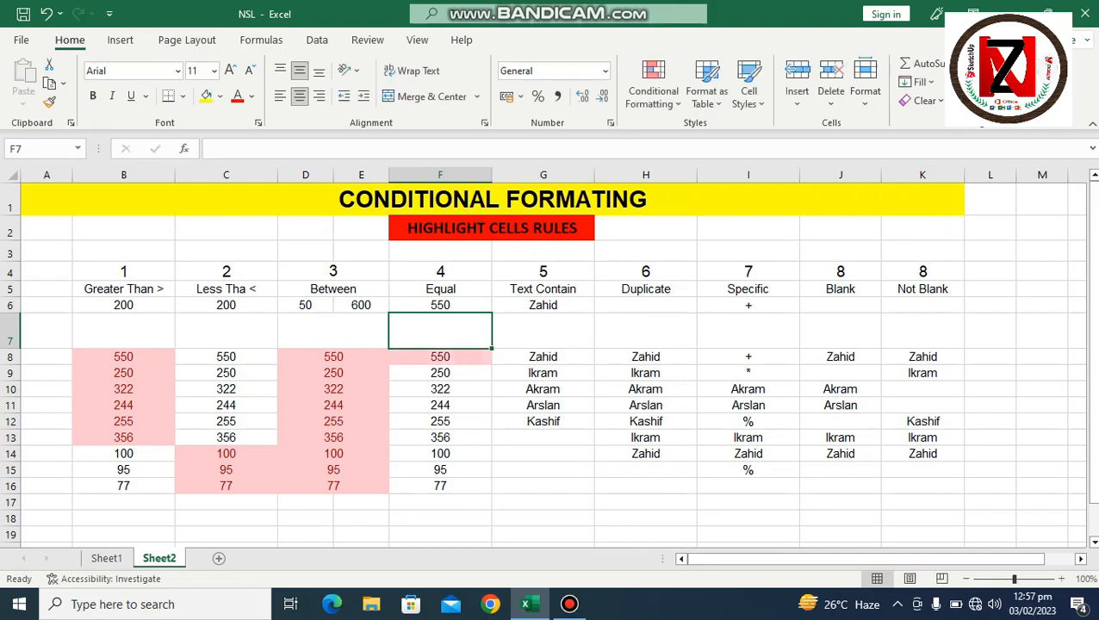
left_click_drag(440, 356, 440, 486)
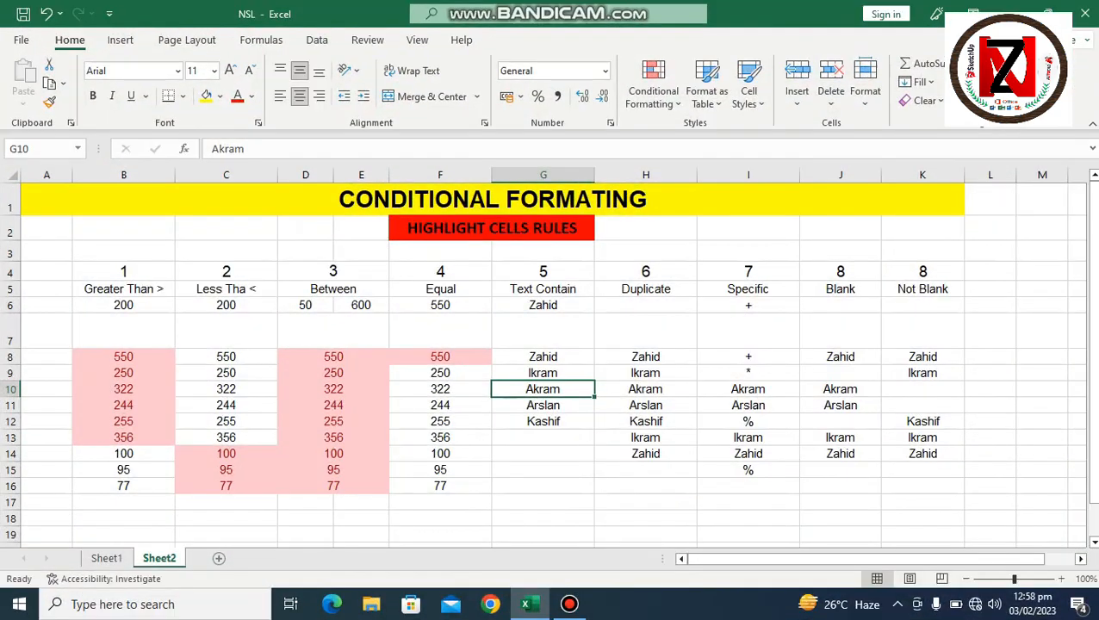
Step: Start a Text That Contains highlight rule for cells G8:G16
left_click_drag(543, 357, 542, 486)
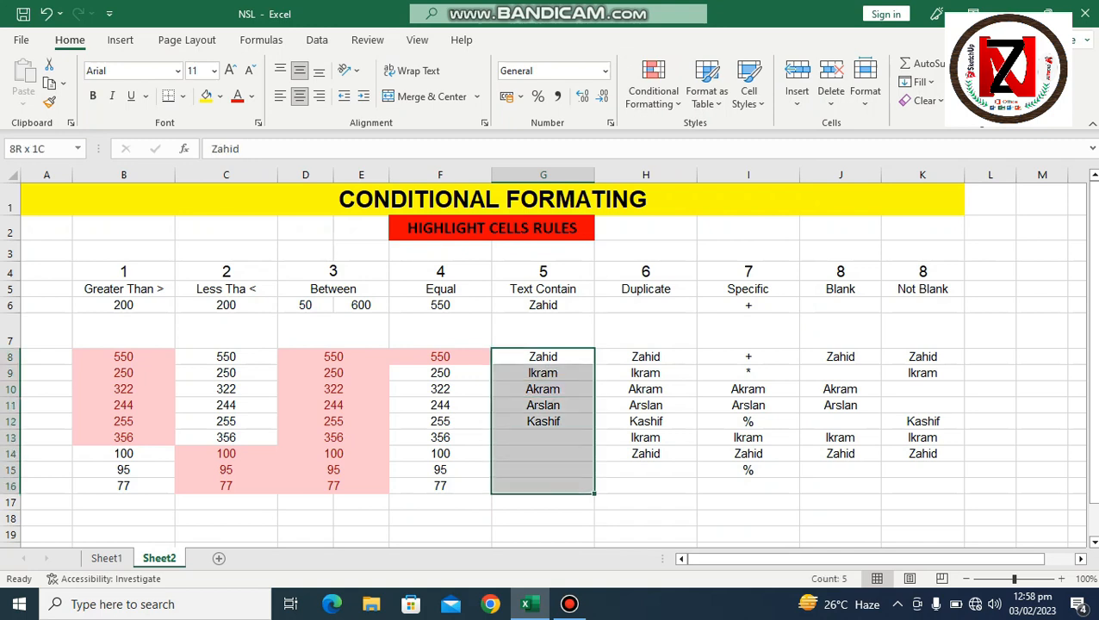
left_click(653, 86)
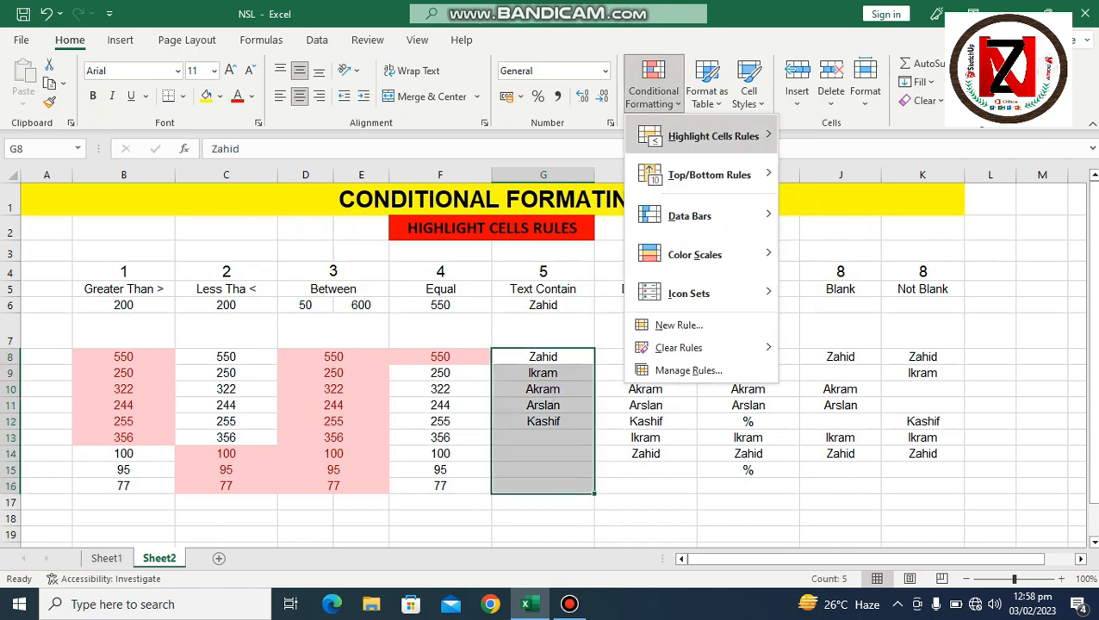
mouse_move(714, 136)
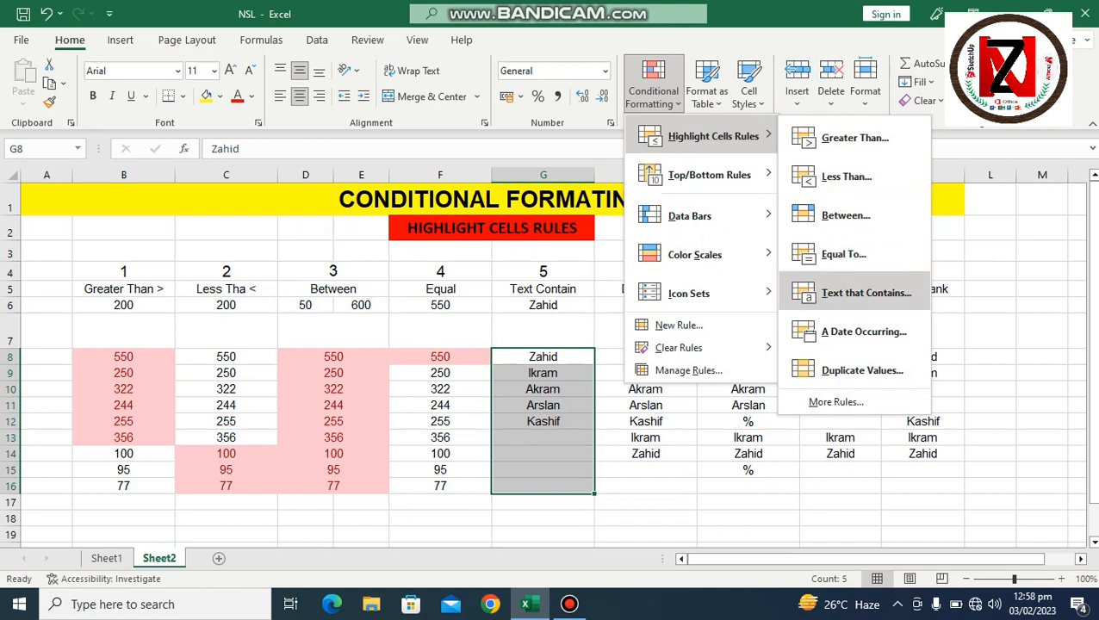
left_click(866, 293)
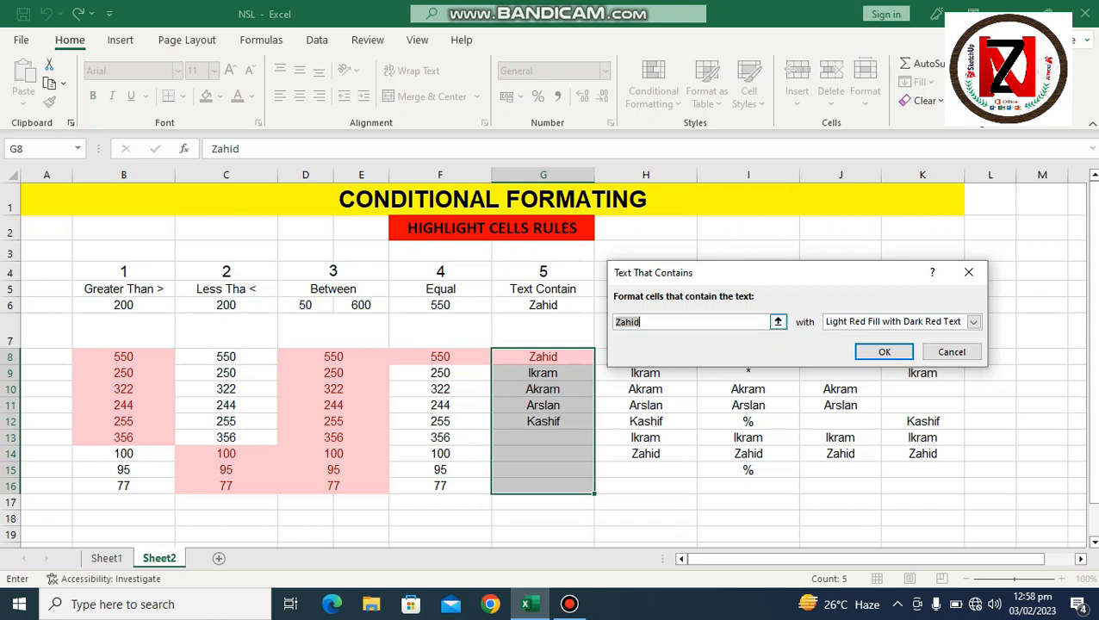
Step: Try the names from G9 and G11 in turn as the Text That Contains rule's search text, leaving the field empty
type("i")
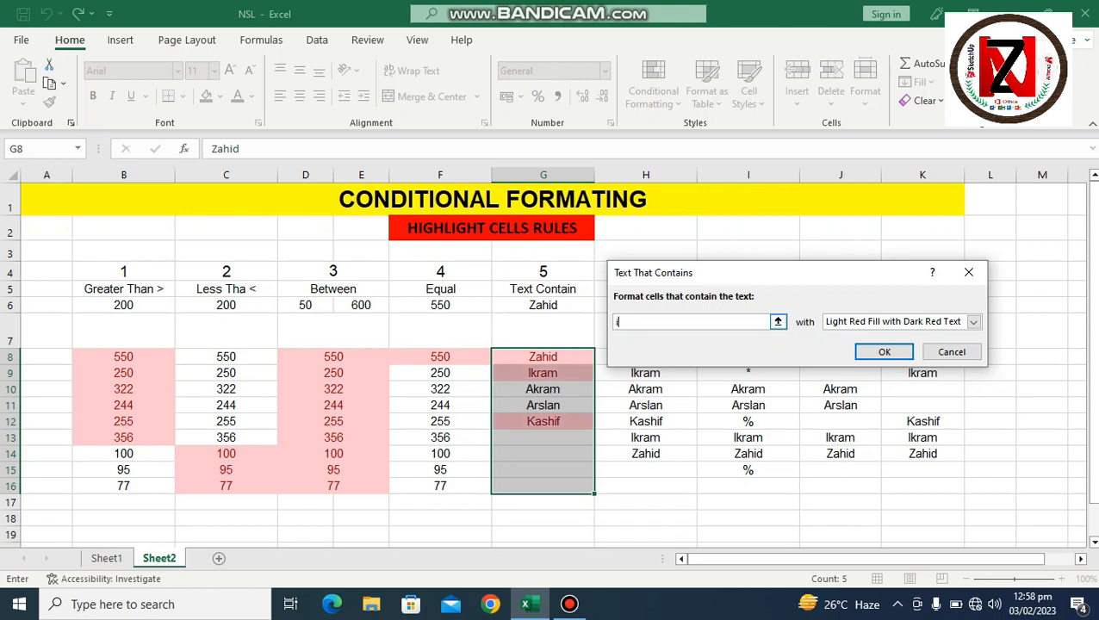
type("kram")
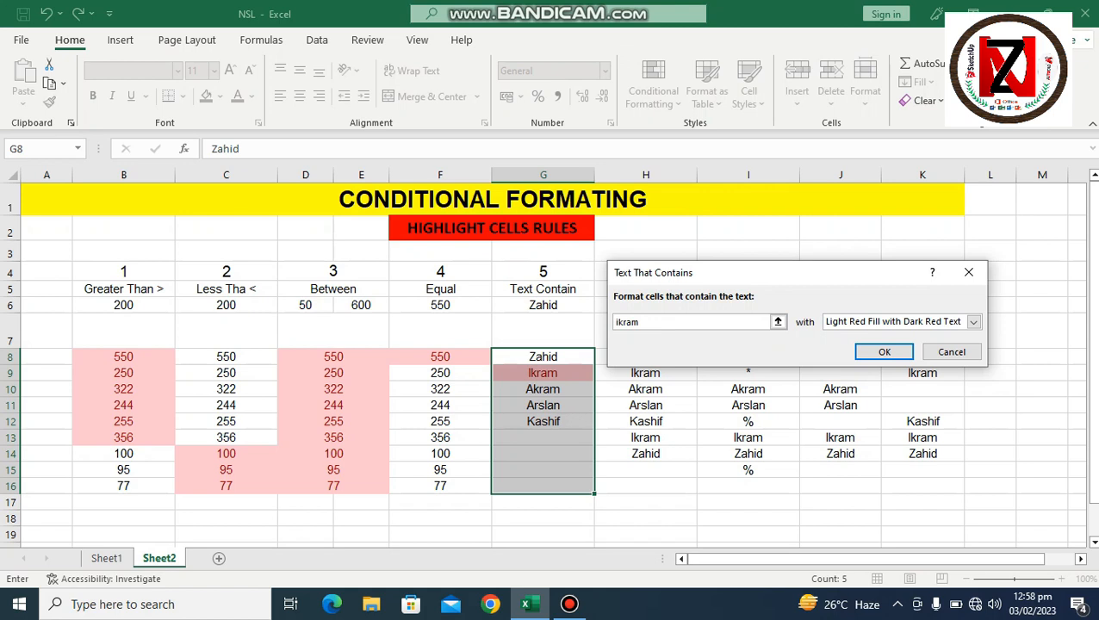
key("BackSpace")
key("BackSpace")
key("BackSpace")
key("BackSpace")
key("BackSpace")
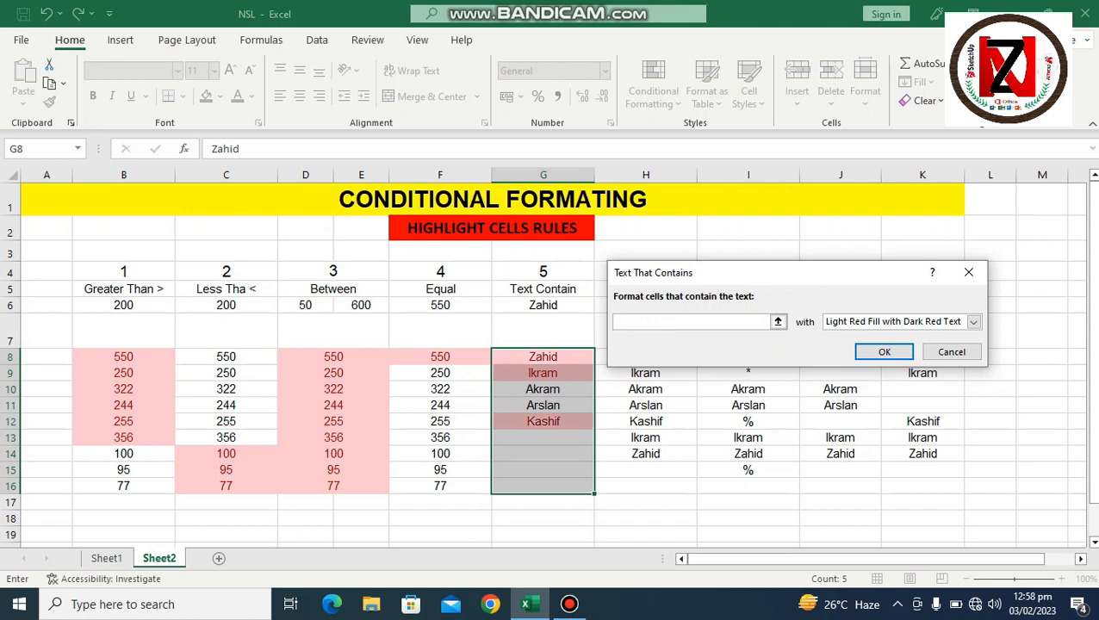
type("arslan")
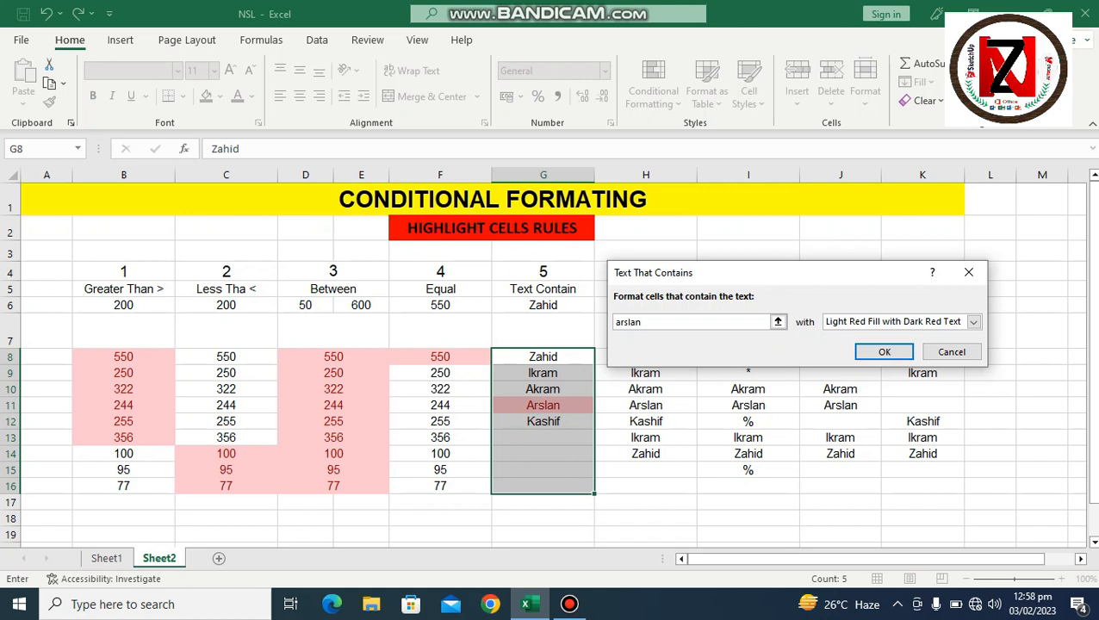
key("BackSpace")
key("BackSpace")
key("BackSpace")
key("BackSpace")
key("BackSpace")
key("BackSpace")
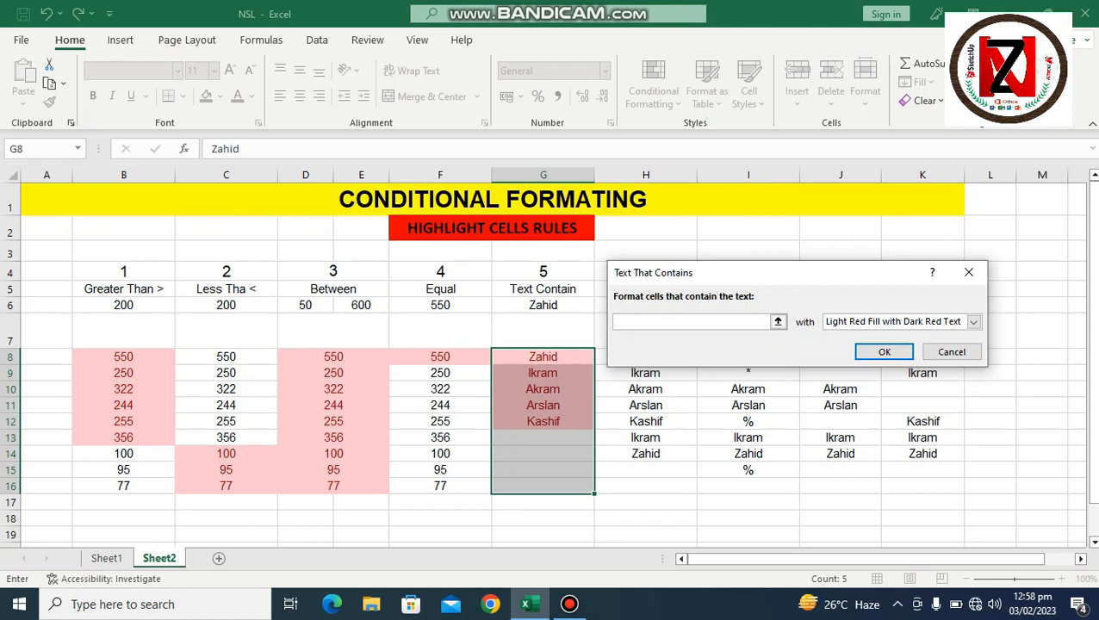
Step: Link the Text That Contains rule to cell G6 and apply it with Light Red Fill with Dark Red Text
left_click(542, 305)
left_click(884, 352)
left_click(747, 486)
left_click(542, 305)
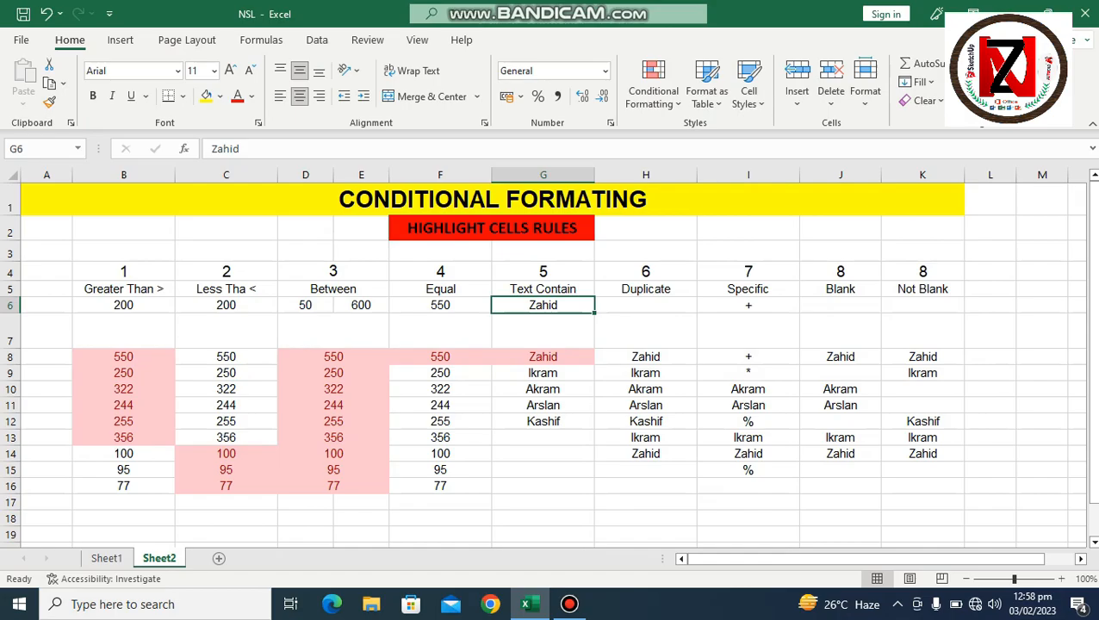
left_click_drag(543, 357, 542, 437)
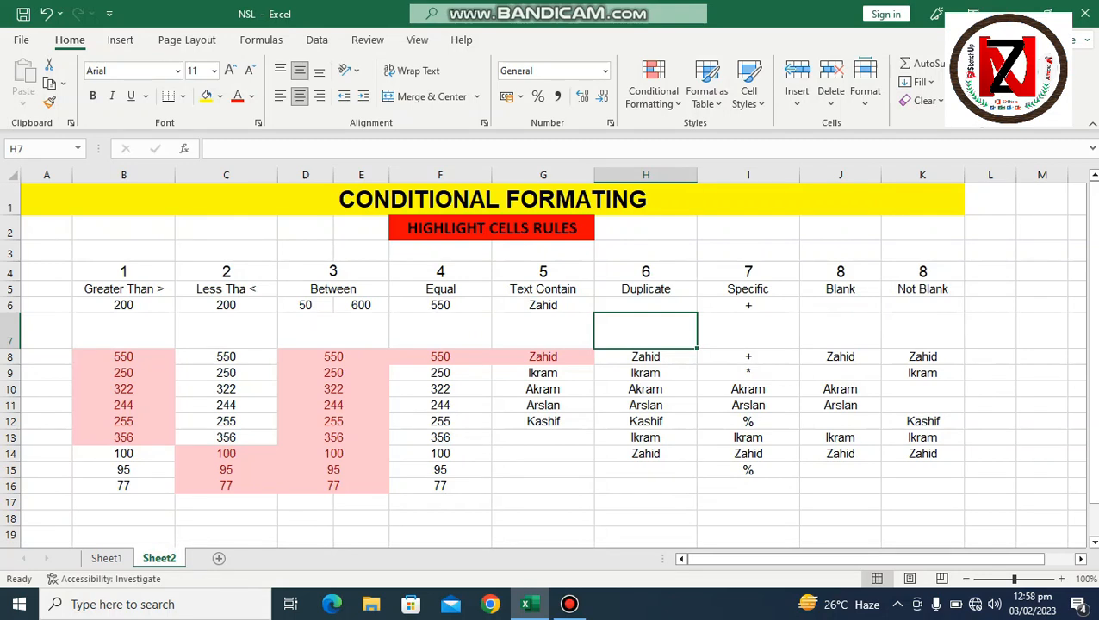
Step: Highlight duplicate values in H8:H15 with Light Red Fill with Dark Red Text and check the marked names
left_click_drag(646, 357, 646, 471)
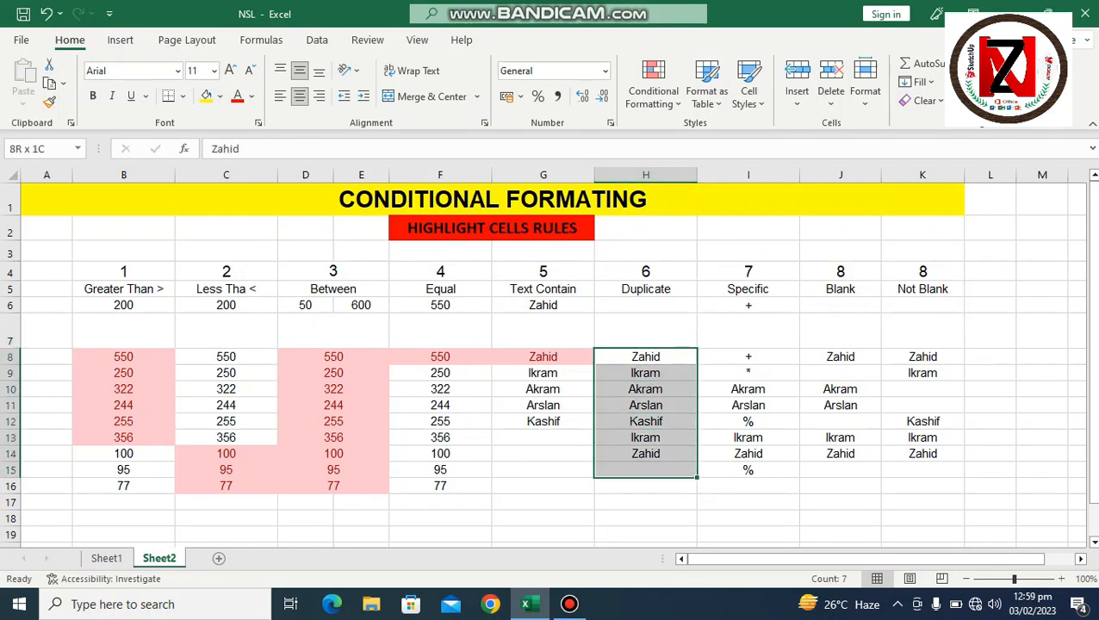
left_click(653, 91)
mouse_move(714, 136)
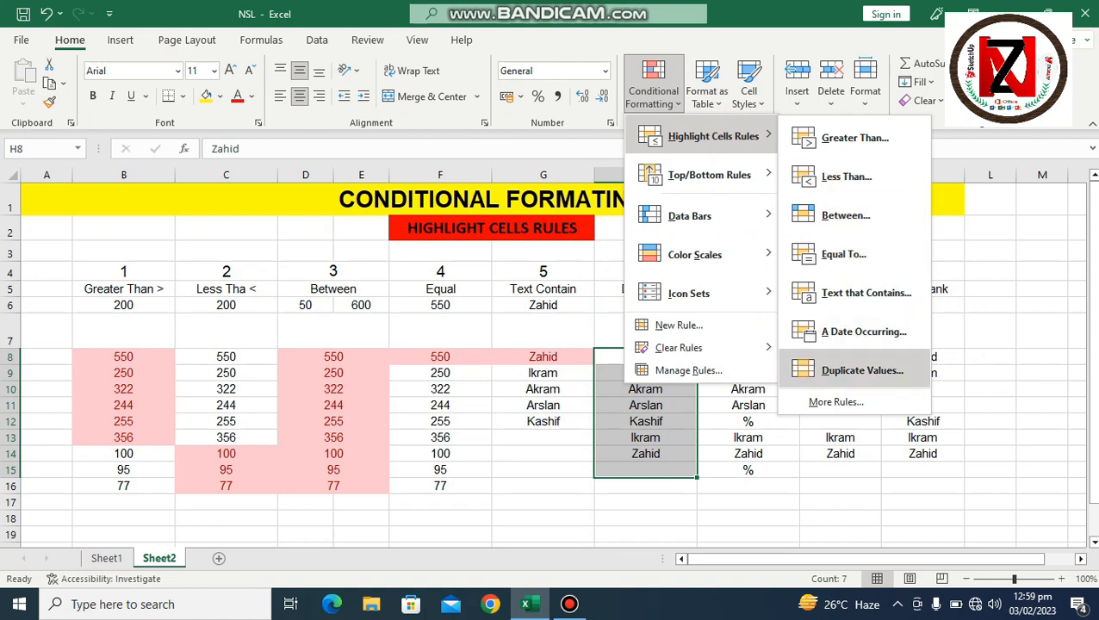
left_click(862, 371)
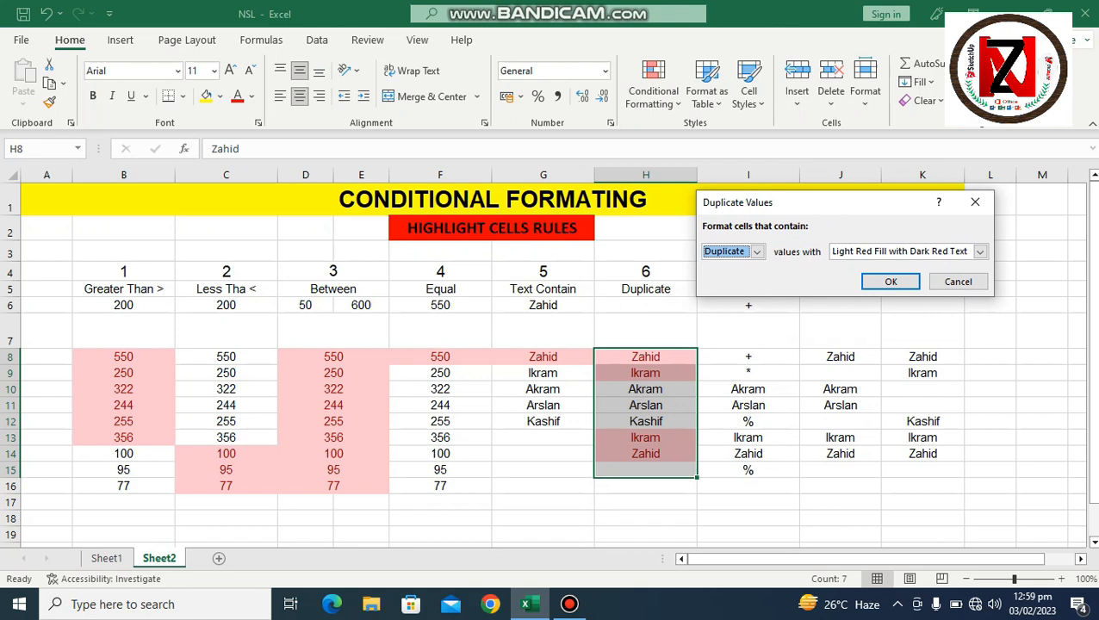
left_click(891, 281)
left_click(646, 357)
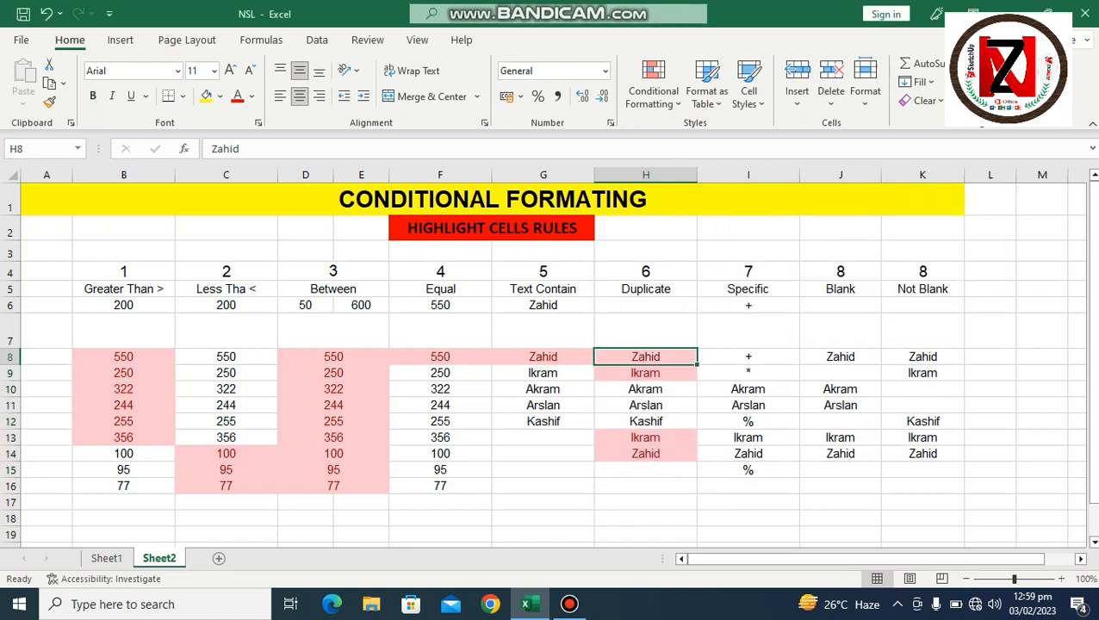
left_click(646, 373)
left_click(646, 438)
left_click(647, 454)
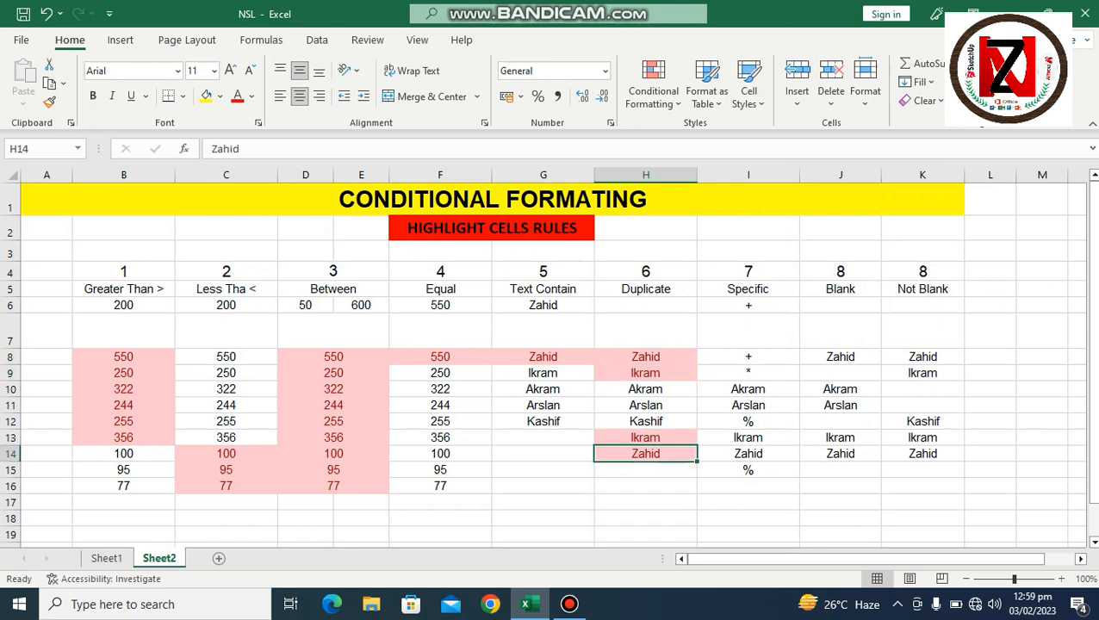
left_click_drag(646, 357, 646, 405)
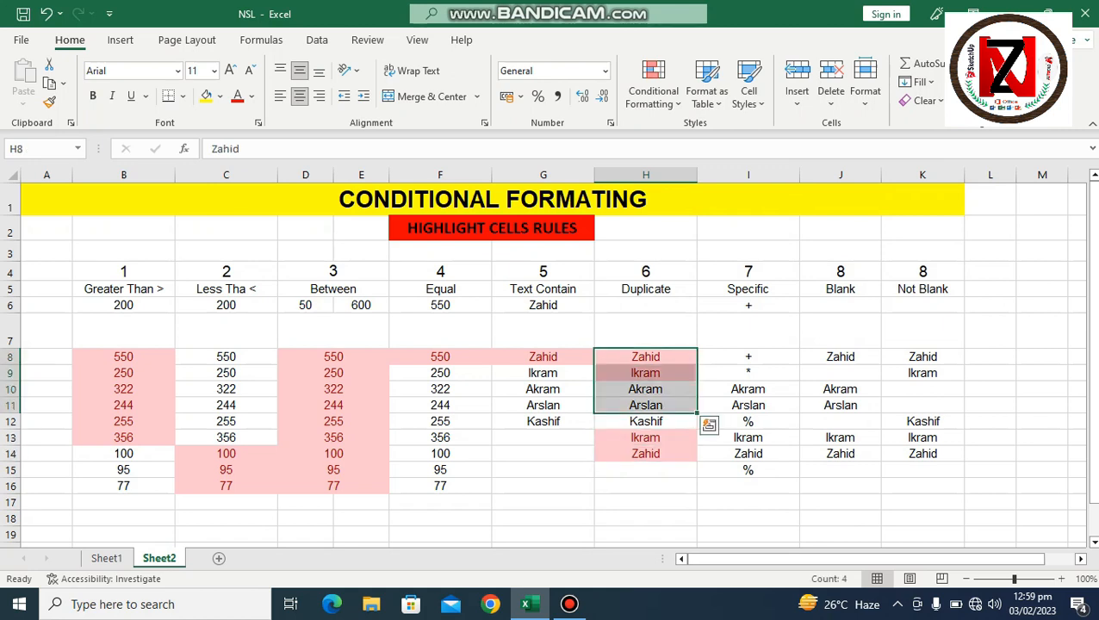
Step: Delete the duplicate name in H14 and check the highlighting of H8, H9 and H13
left_click(646, 454)
key("Delete")
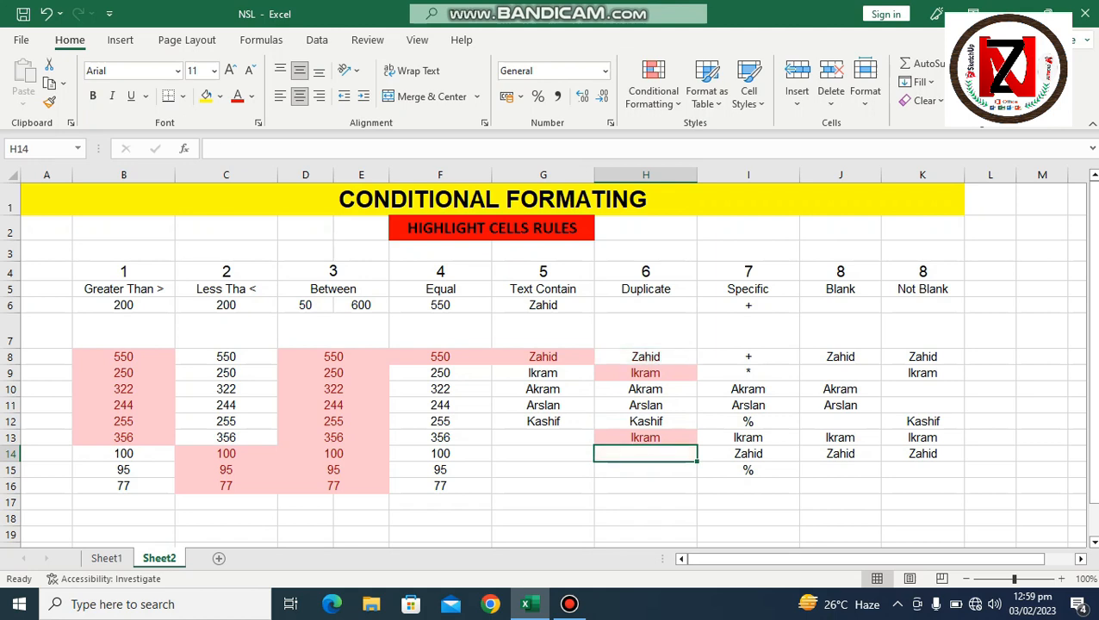
left_click(646, 356)
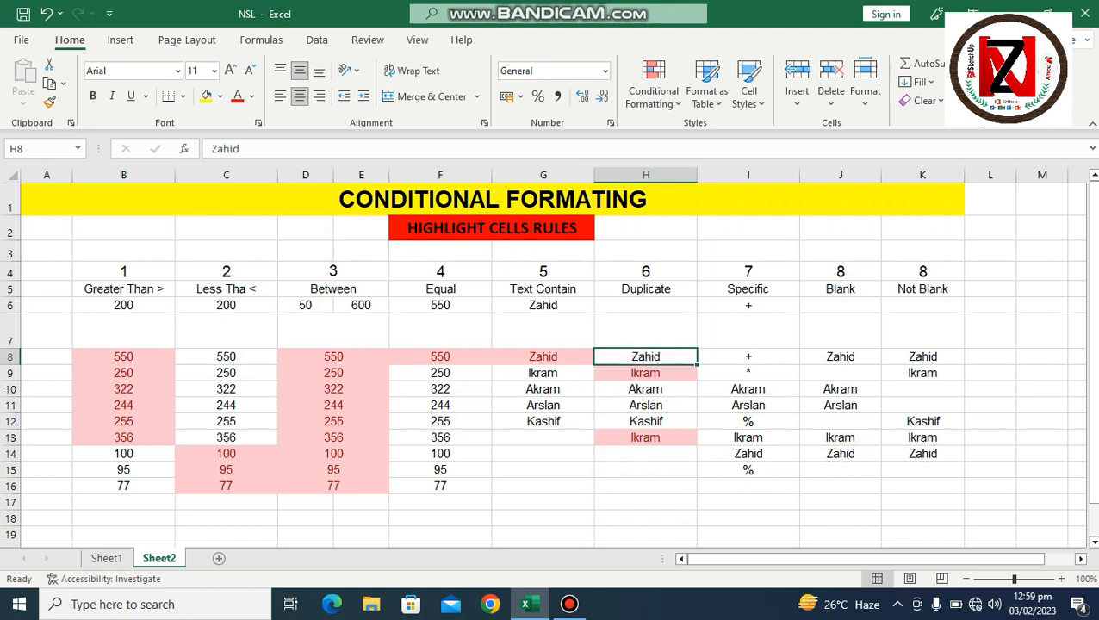
left_click(646, 373)
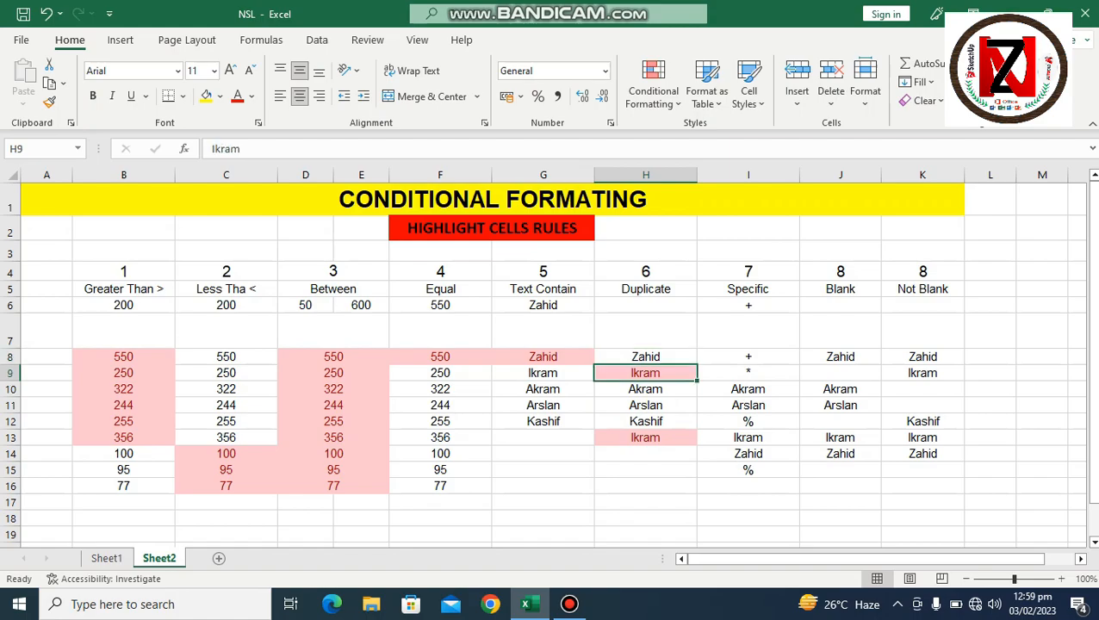
left_click(646, 438)
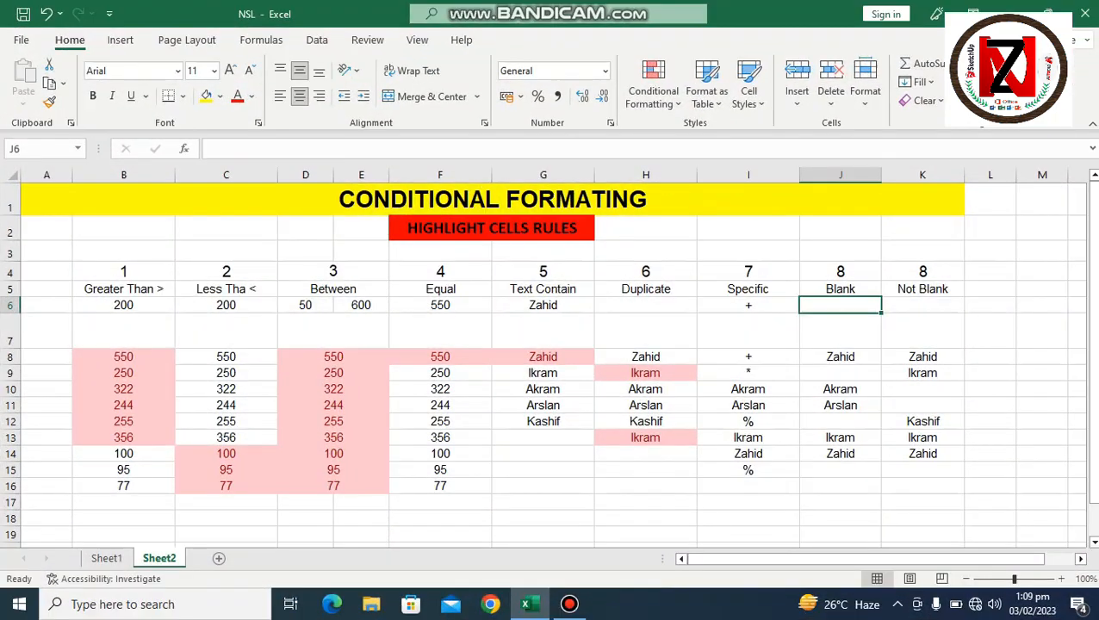
Step: Create a new formatting rule for J8:J16 that formats only cells with Blanks
left_click_drag(841, 357, 841, 487)
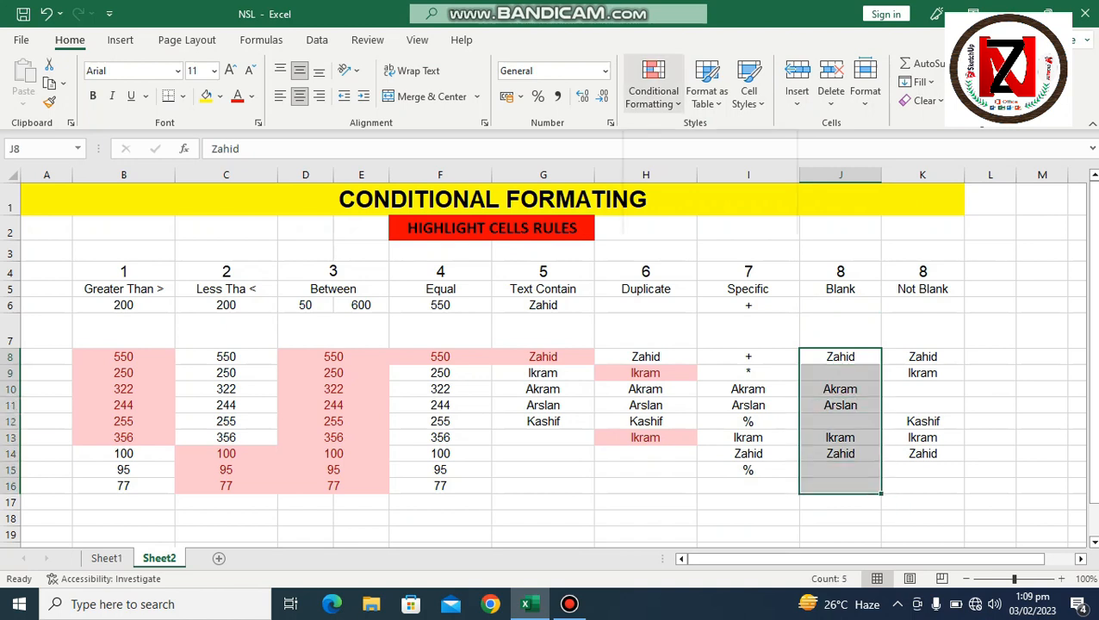
left_click(653, 86)
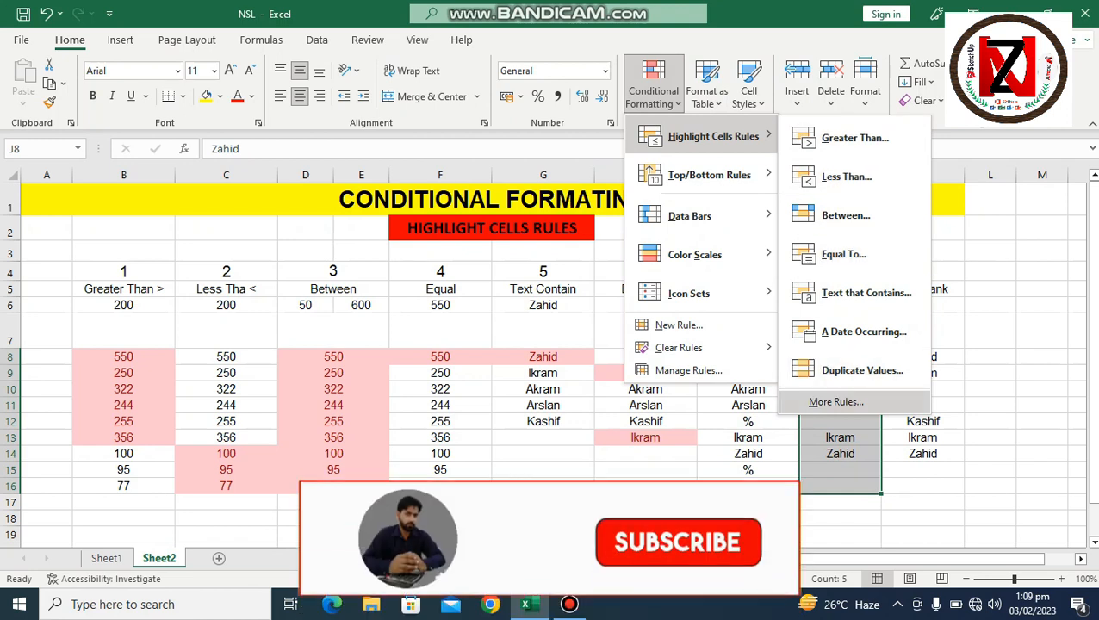
left_click(835, 401)
left_click(202, 270)
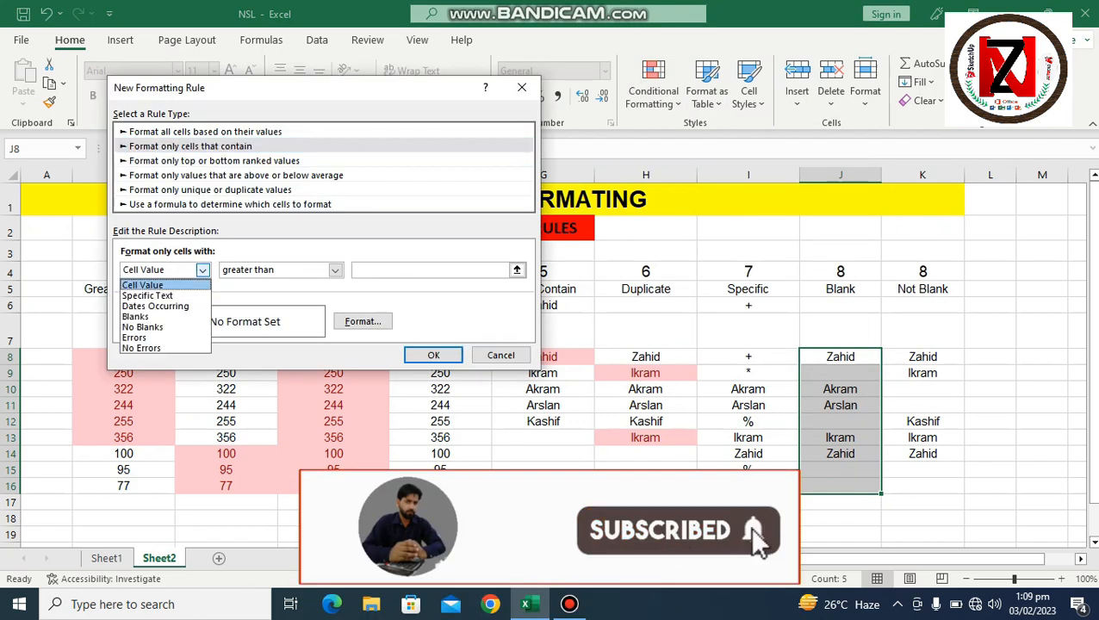
left_click(136, 317)
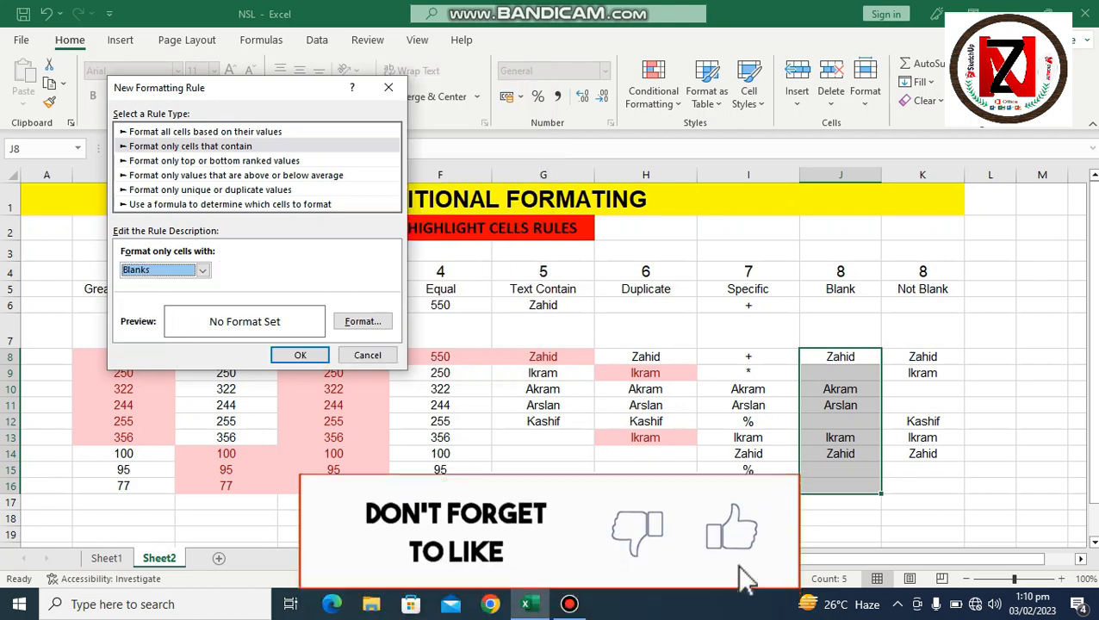
Step: Give the Blanks rule a solid red background fill and apply it to the Blank column
key("Tab")
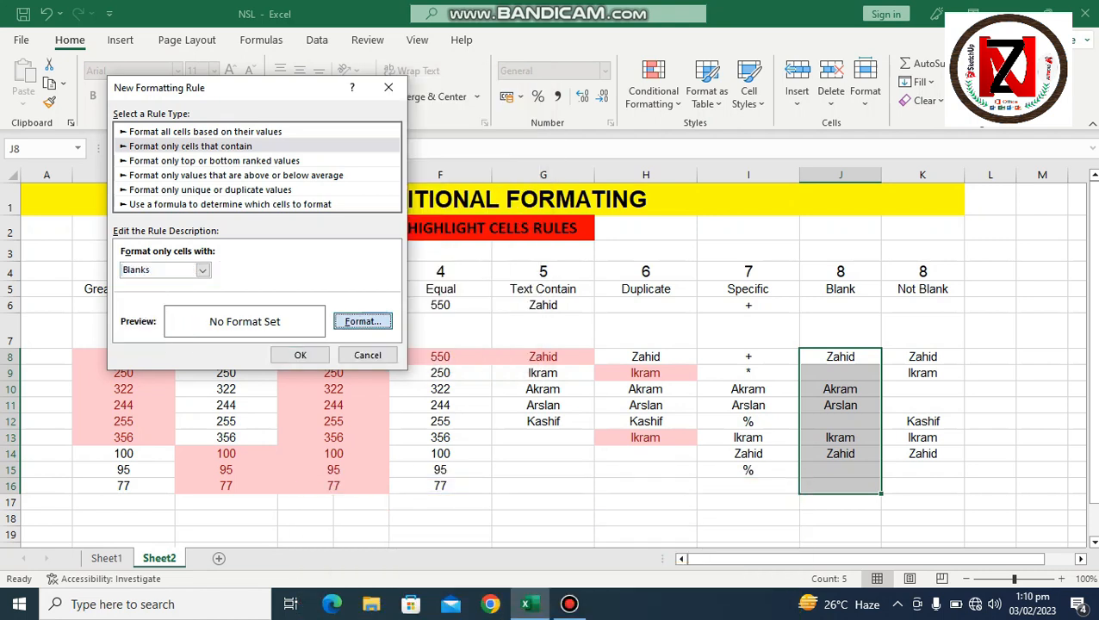
key("Return")
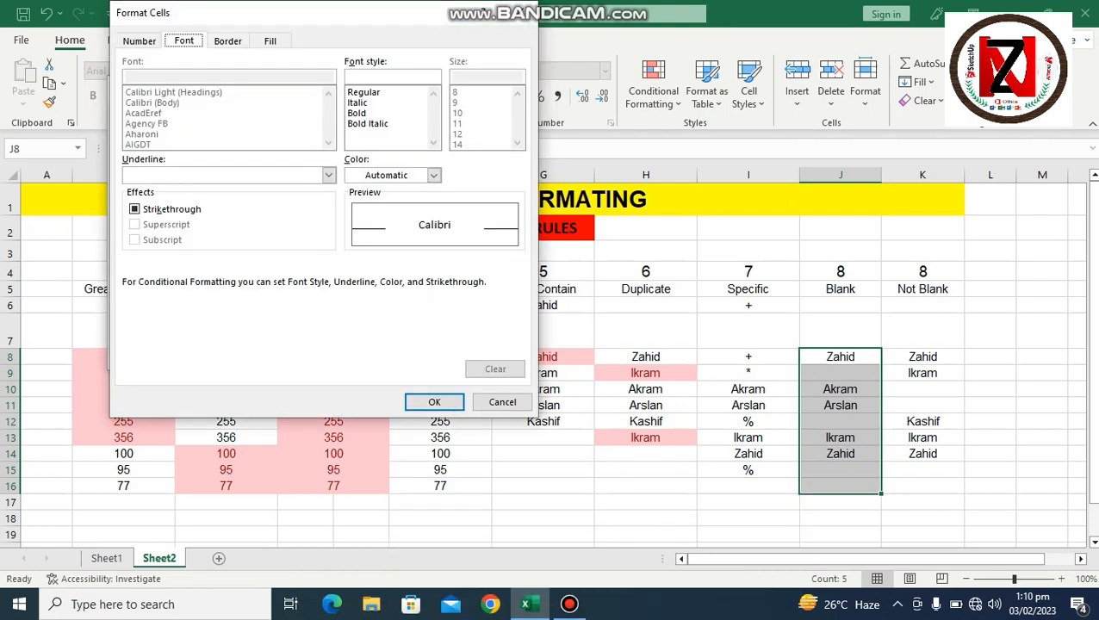
left_click(270, 41)
left_click(152, 200)
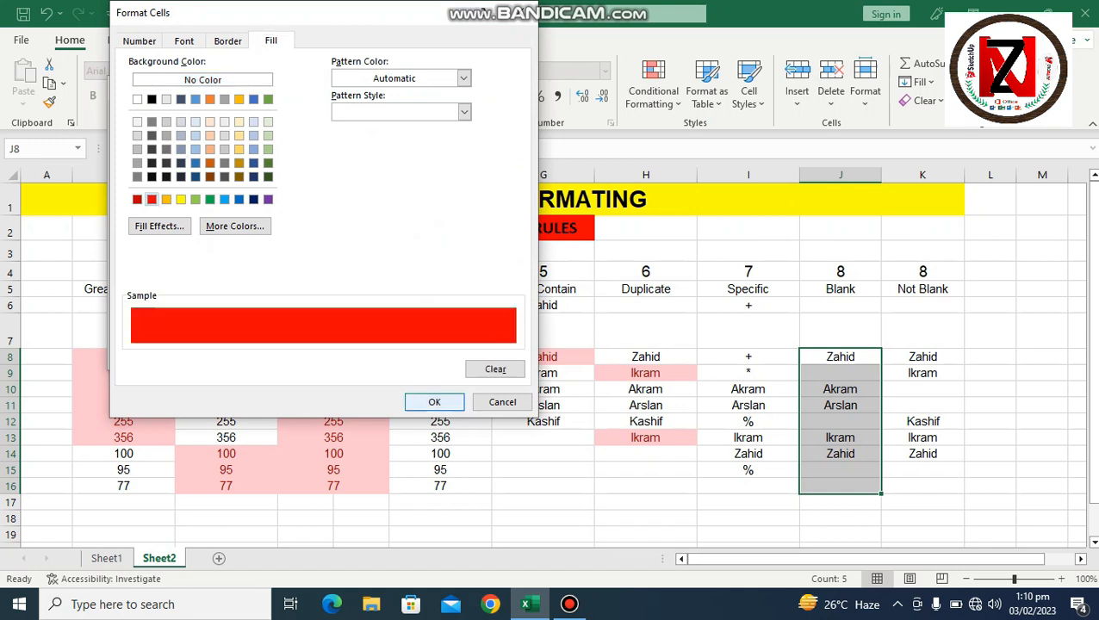
left_click(434, 403)
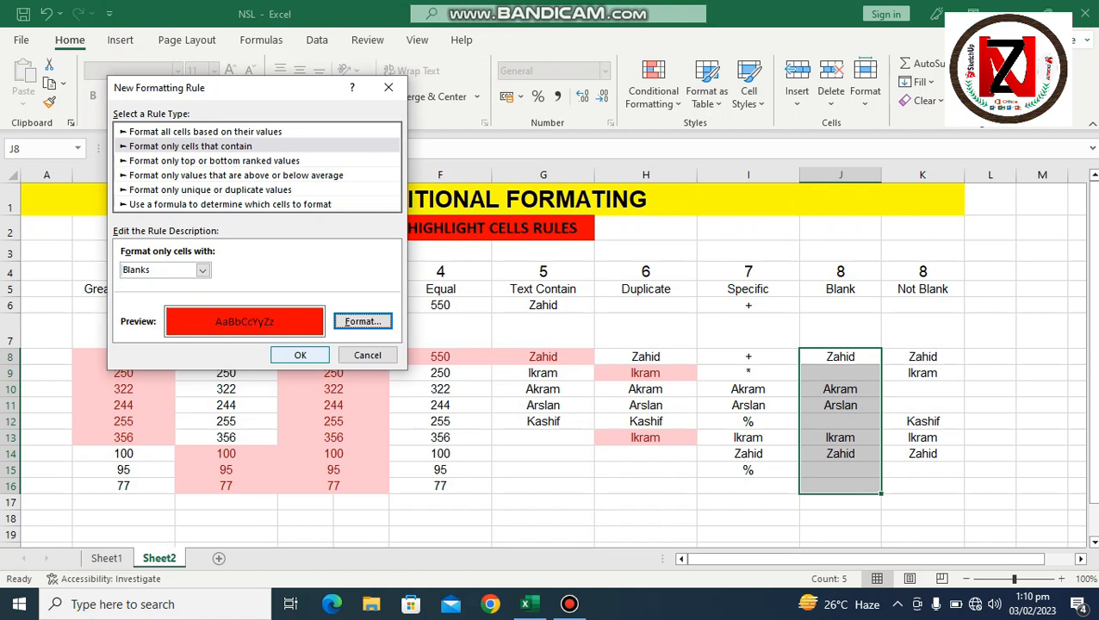
left_click(300, 355)
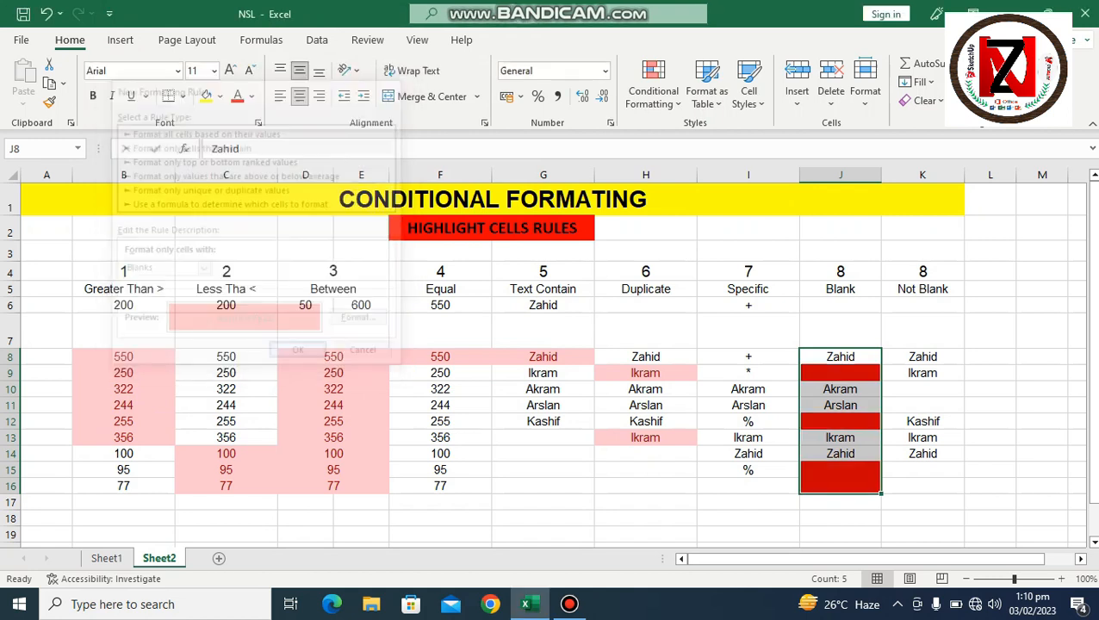
left_click(840, 421)
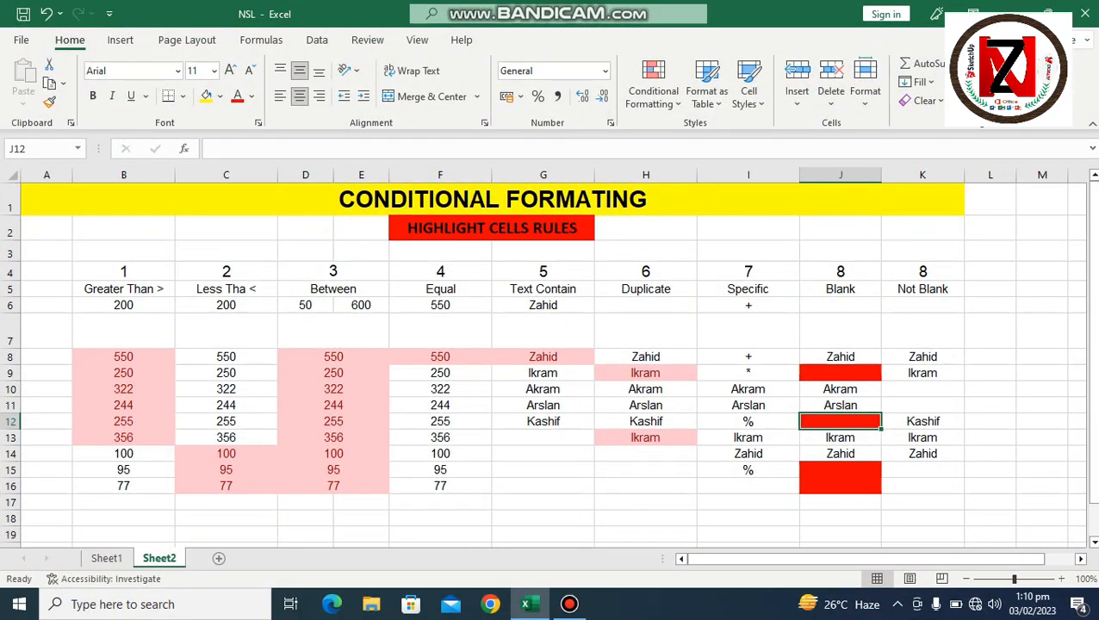
Step: Create a new formatting rule for K8:K16 that formats only cells with No Blanks
left_click_drag(922, 357, 922, 486)
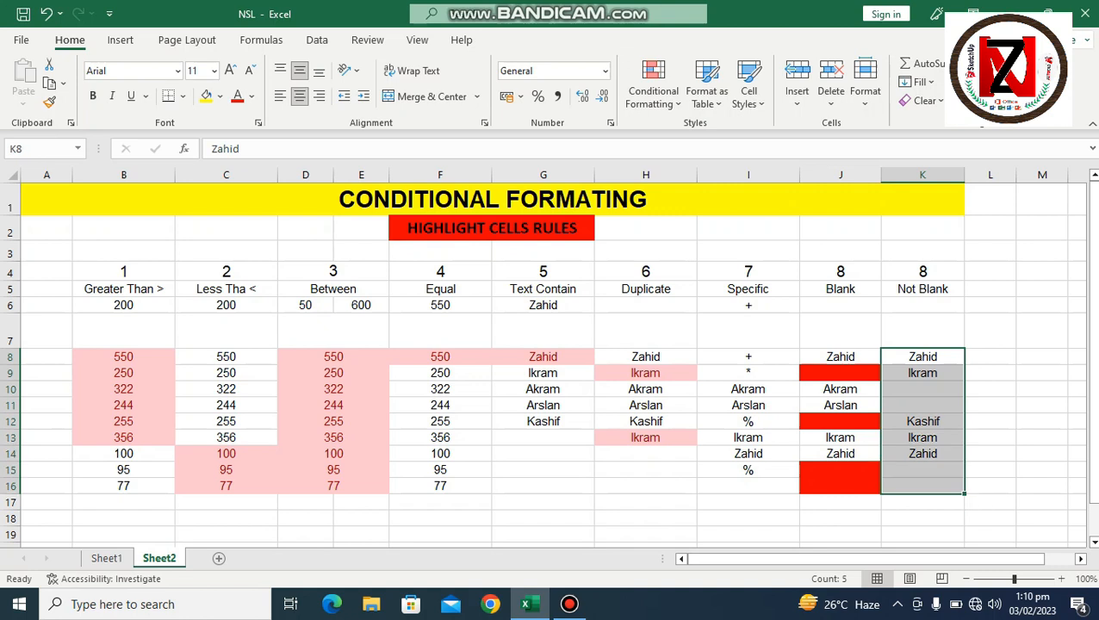
left_click(653, 86)
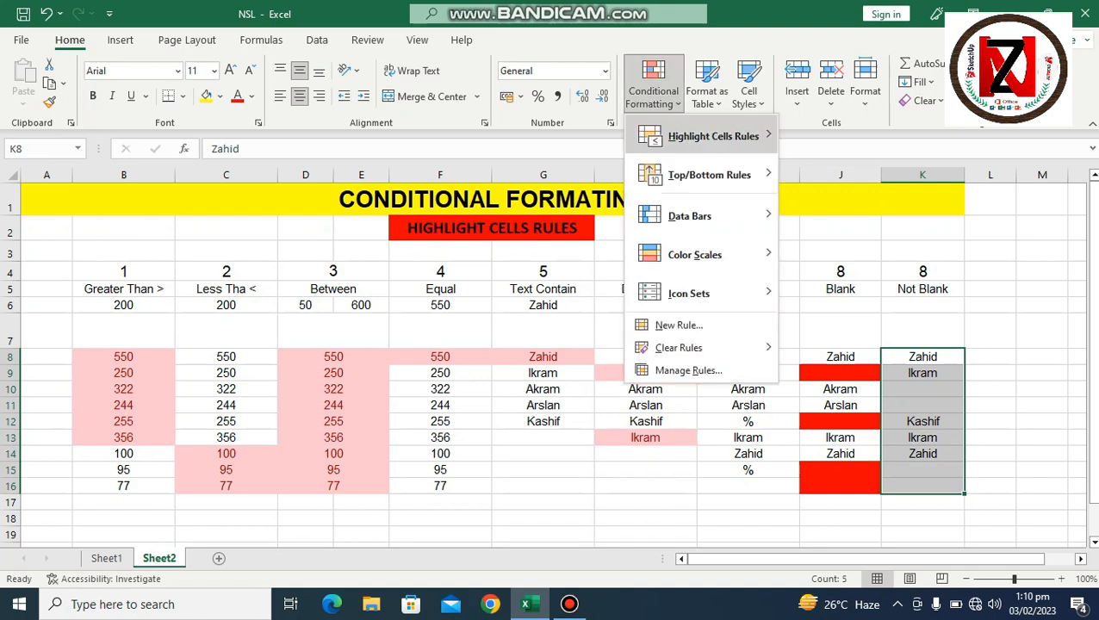
mouse_move(713, 136)
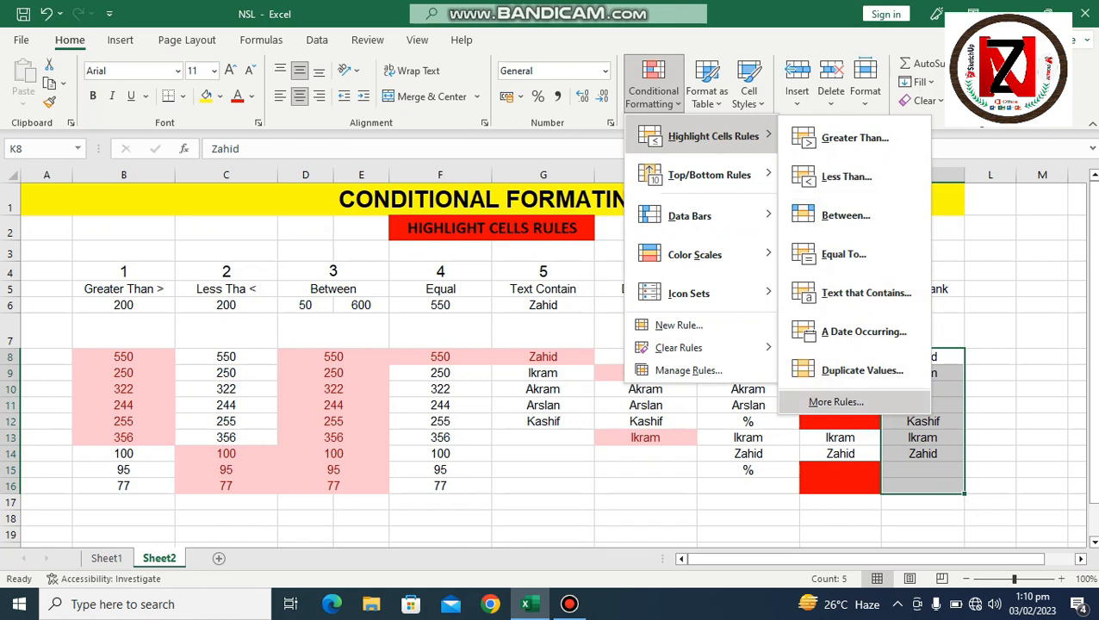
left_click(836, 402)
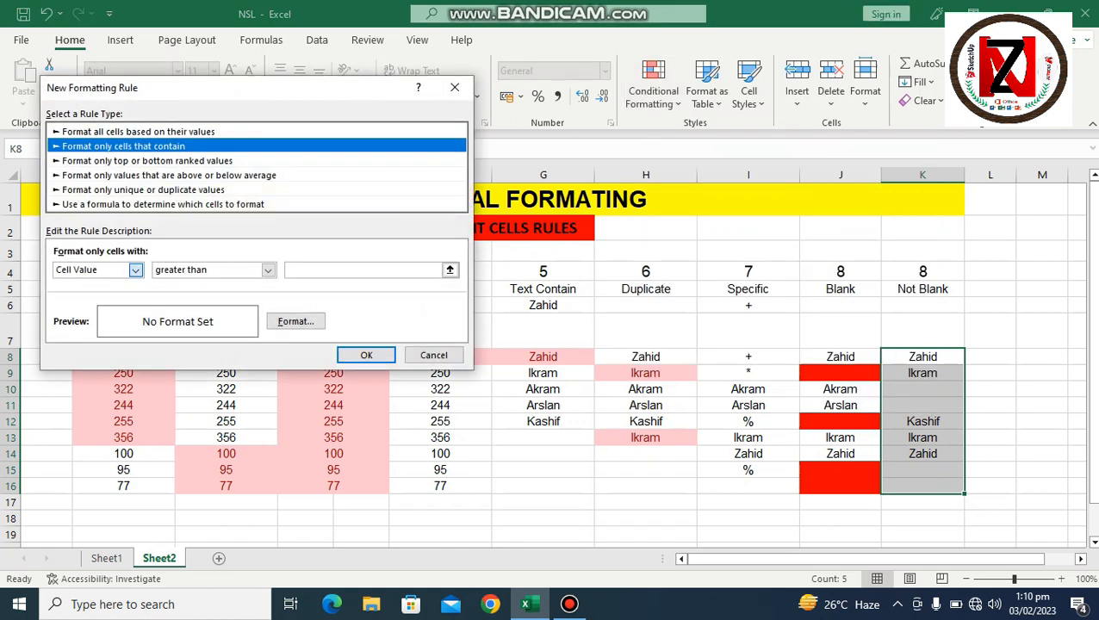
left_click(135, 270)
left_click(75, 327)
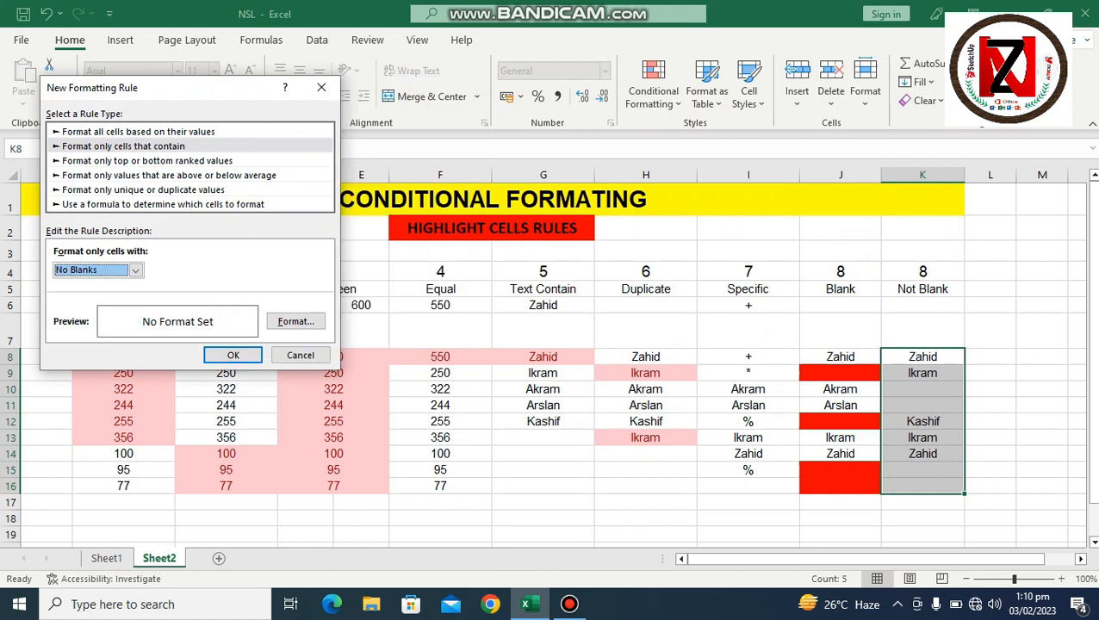
Step: Give the No Blanks rule a solid yellow background fill and apply it to the Not Blank column
left_click(296, 321)
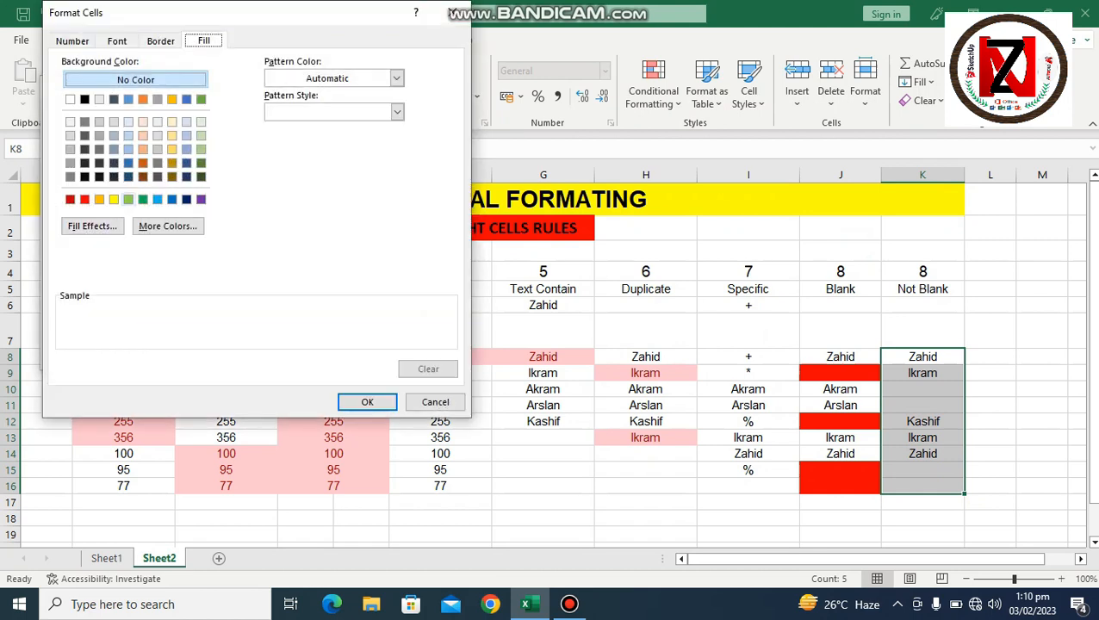
left_click(114, 199)
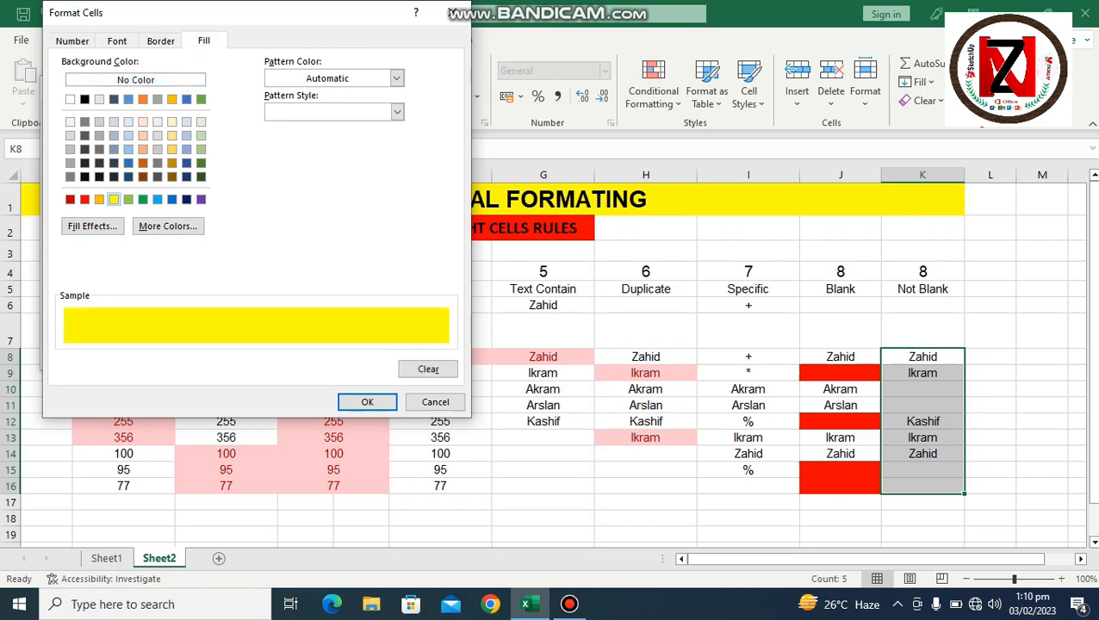
left_click(367, 402)
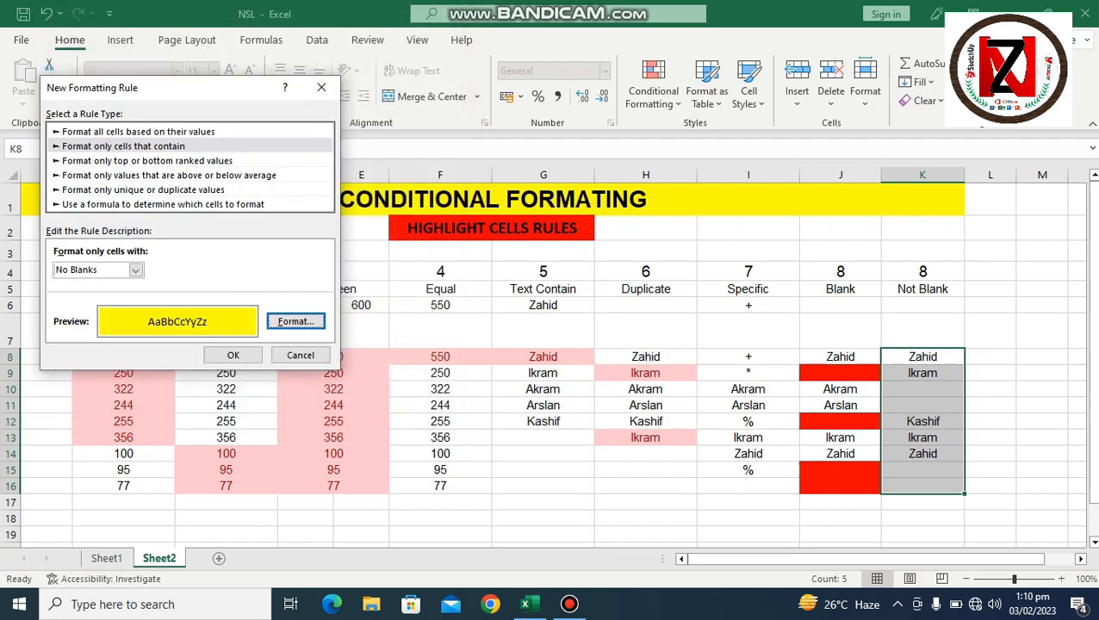
left_click(231, 356)
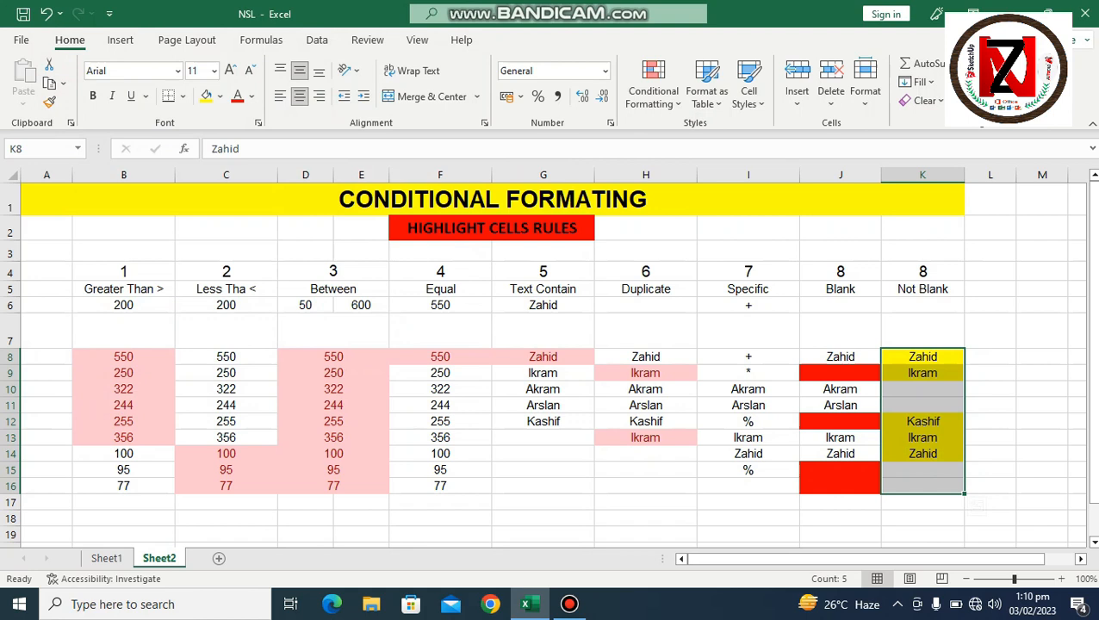
left_click(989, 405)
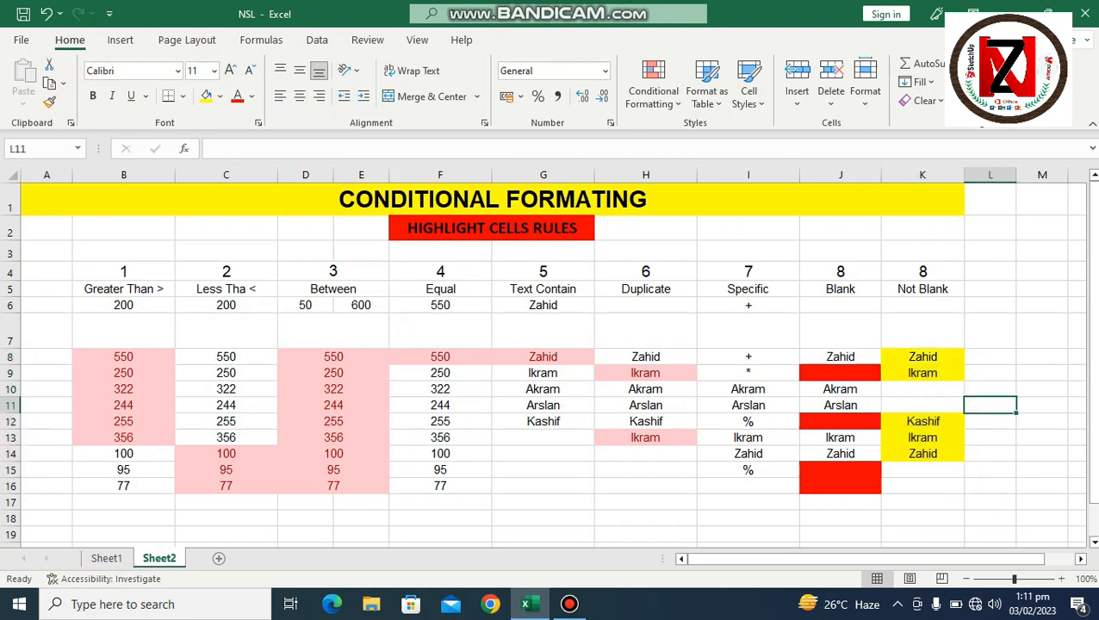
left_click(840, 357)
left_click_drag(840, 356, 840, 486)
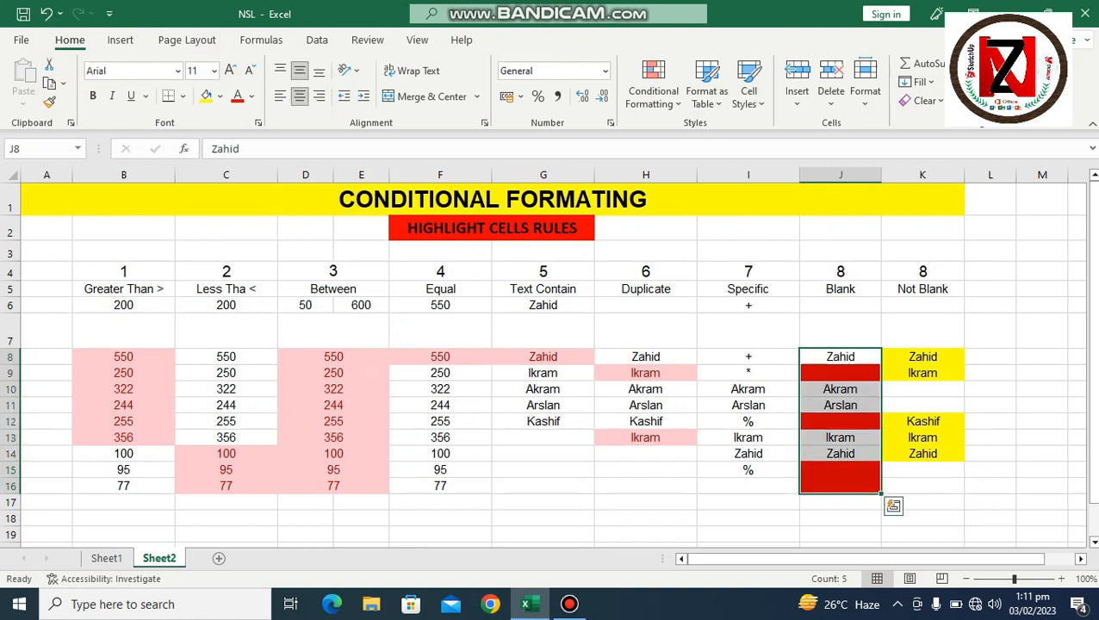
left_click(646, 519)
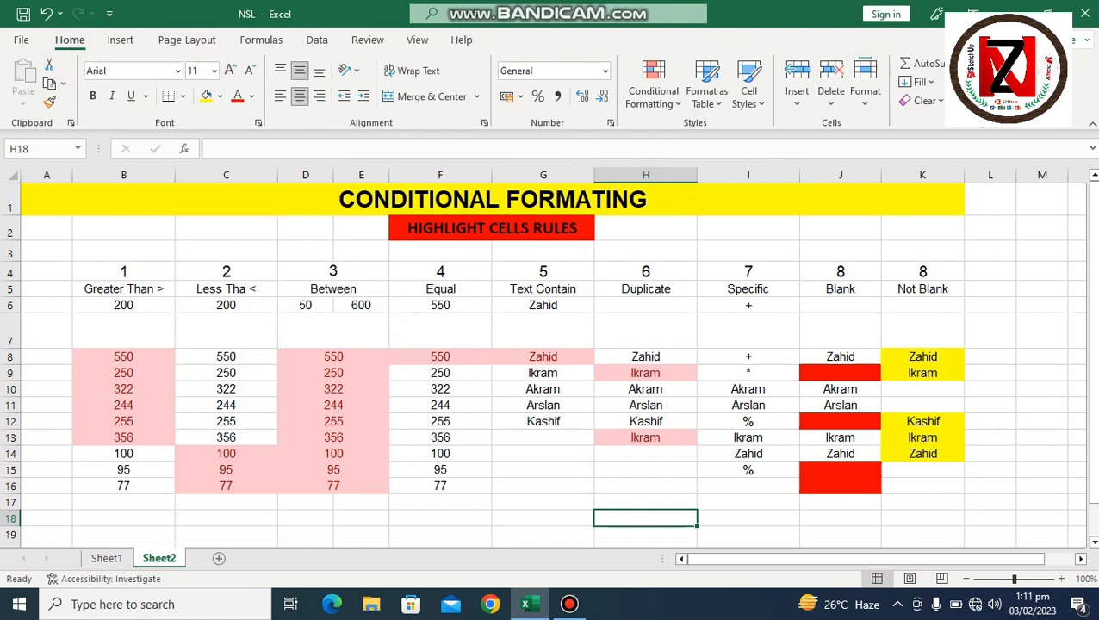
Step: Create a new formatting rule for I8:I15 that formats only cells with Specific Text
left_click_drag(748, 357, 749, 471)
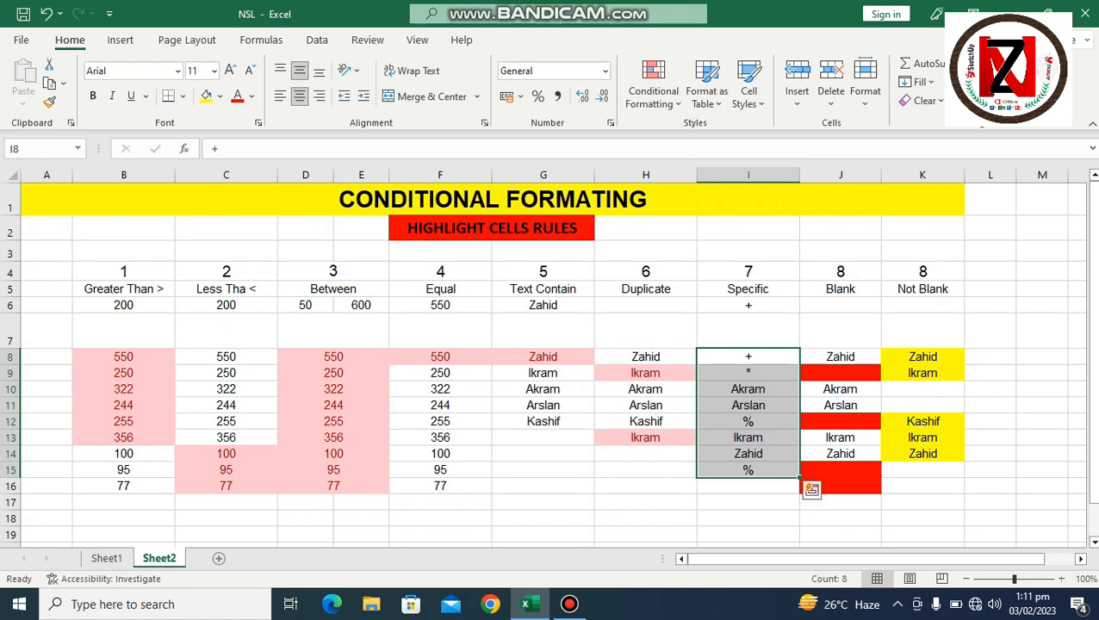
left_click(653, 86)
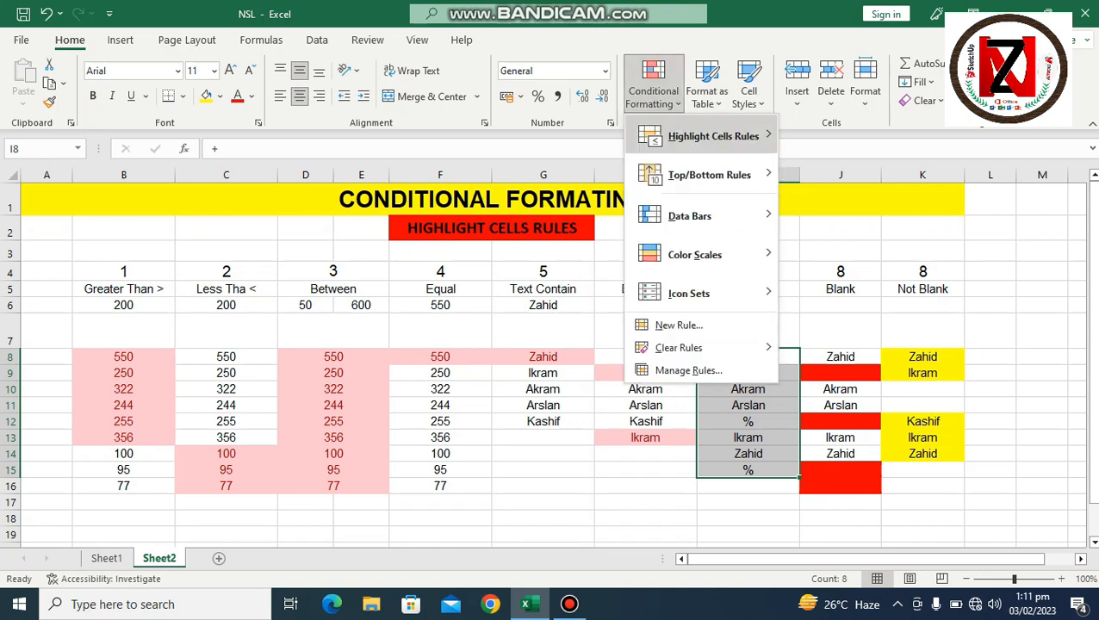
mouse_move(713, 136)
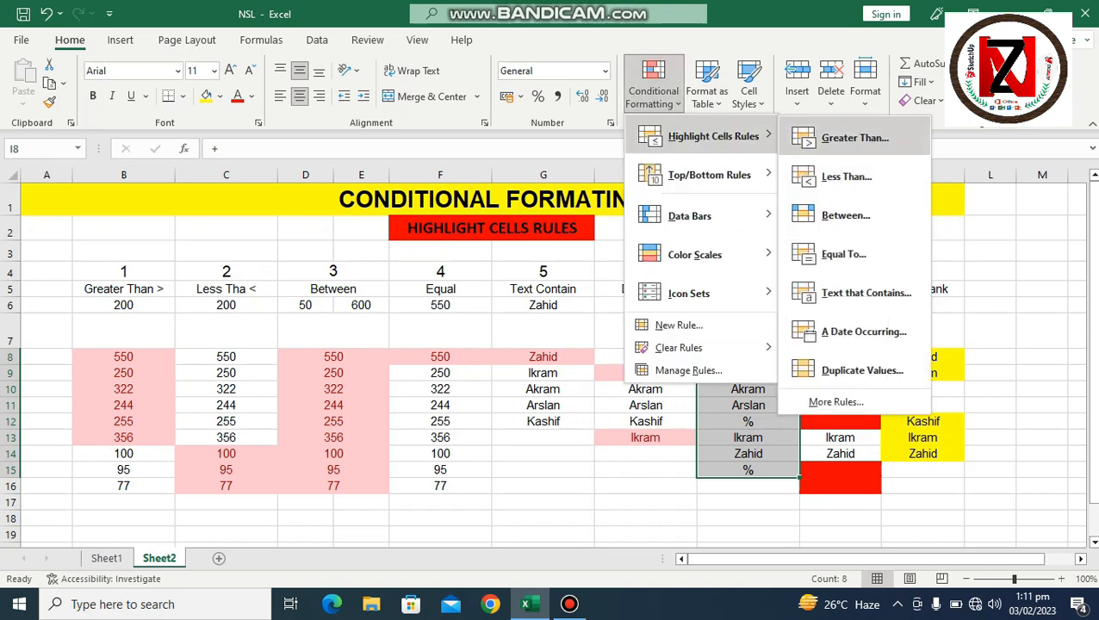
left_click(835, 401)
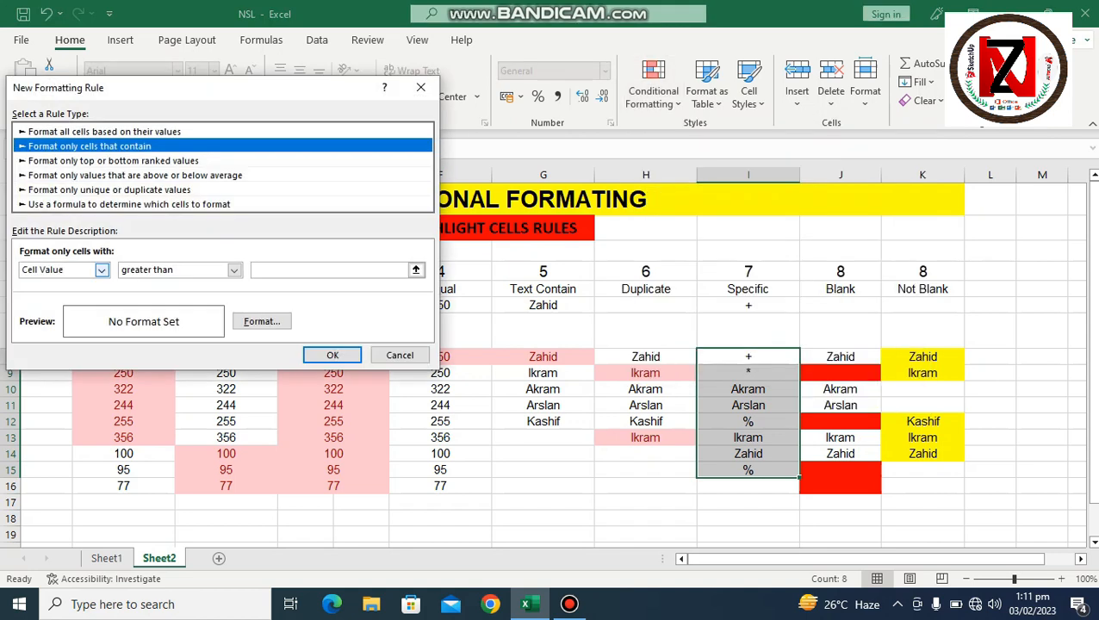
left_click(101, 270)
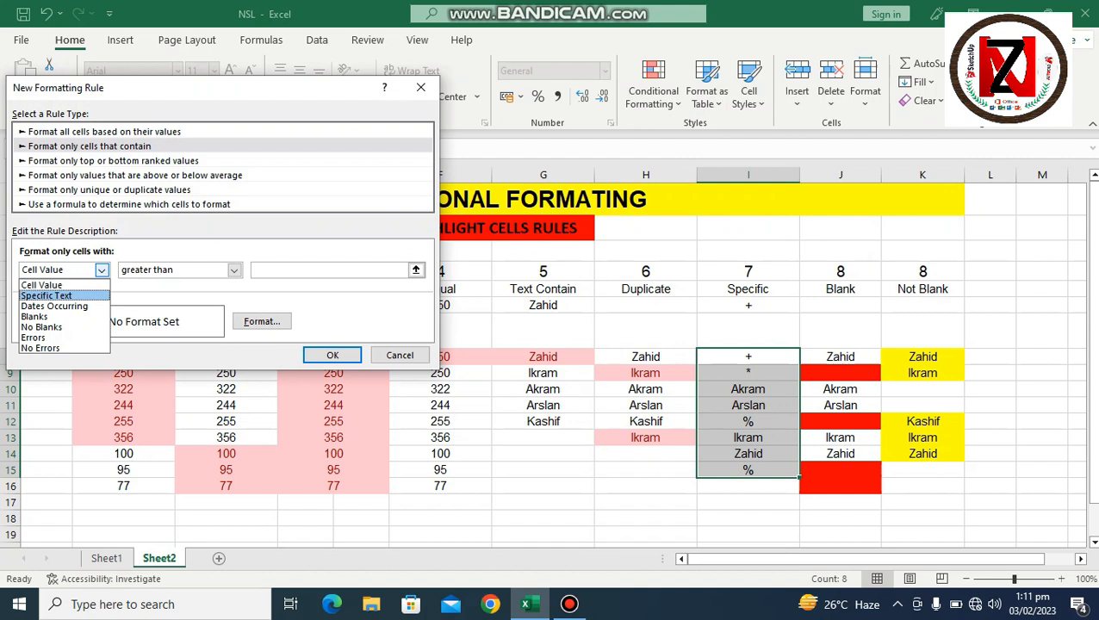
left_click(46, 295)
Step: Give the Specific Text rule a solid red background fill, set it to containing "+", and apply it
left_click(262, 321)
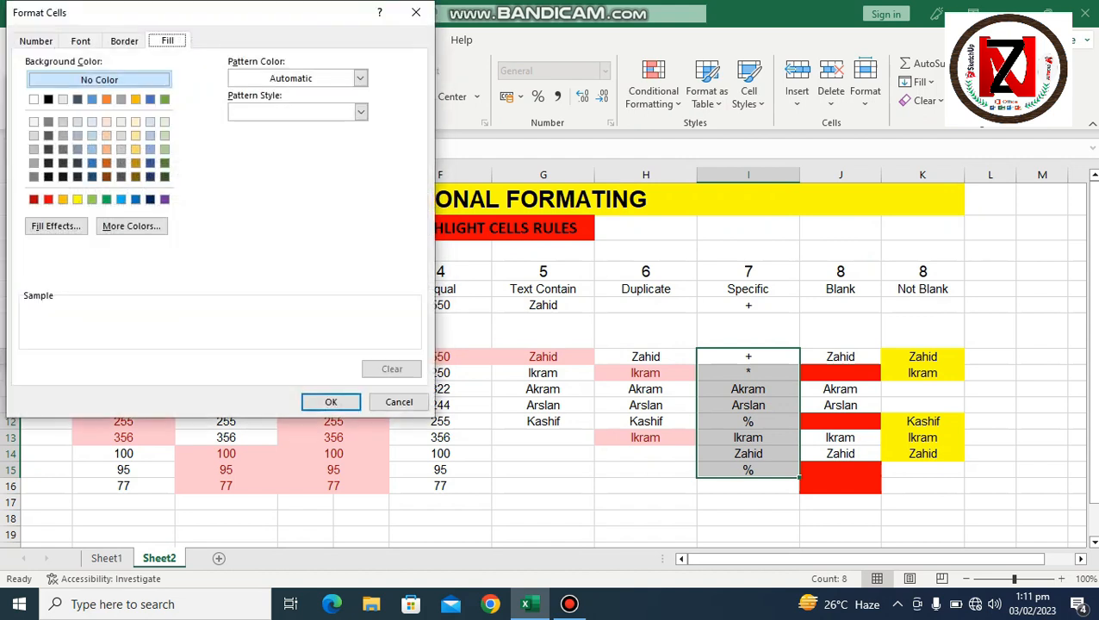
left_click(48, 199)
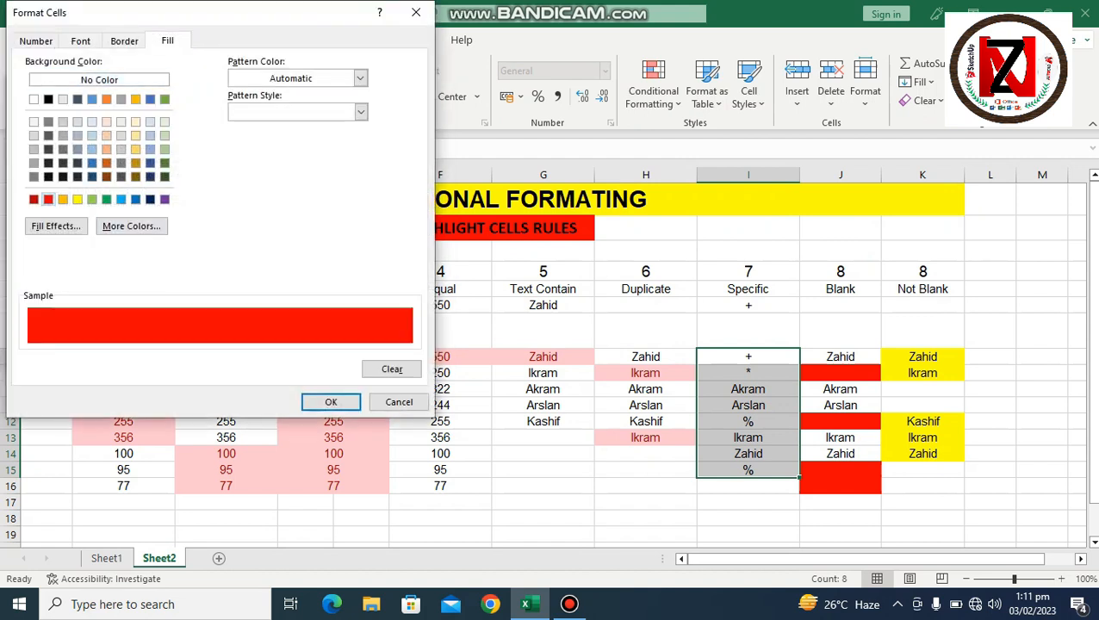
left_click(330, 403)
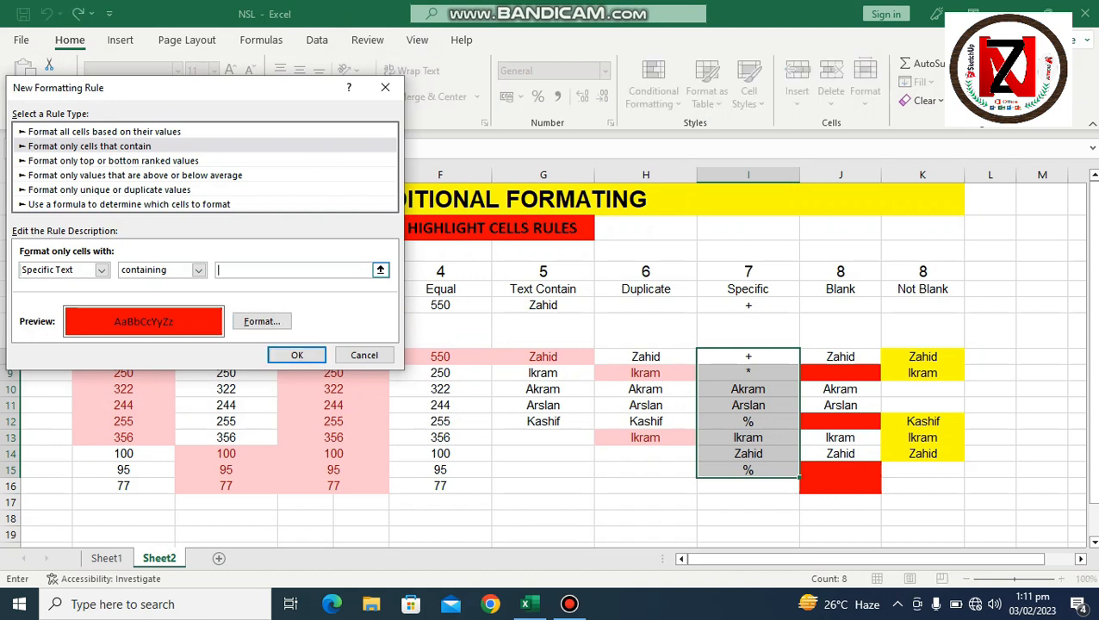
type("+")
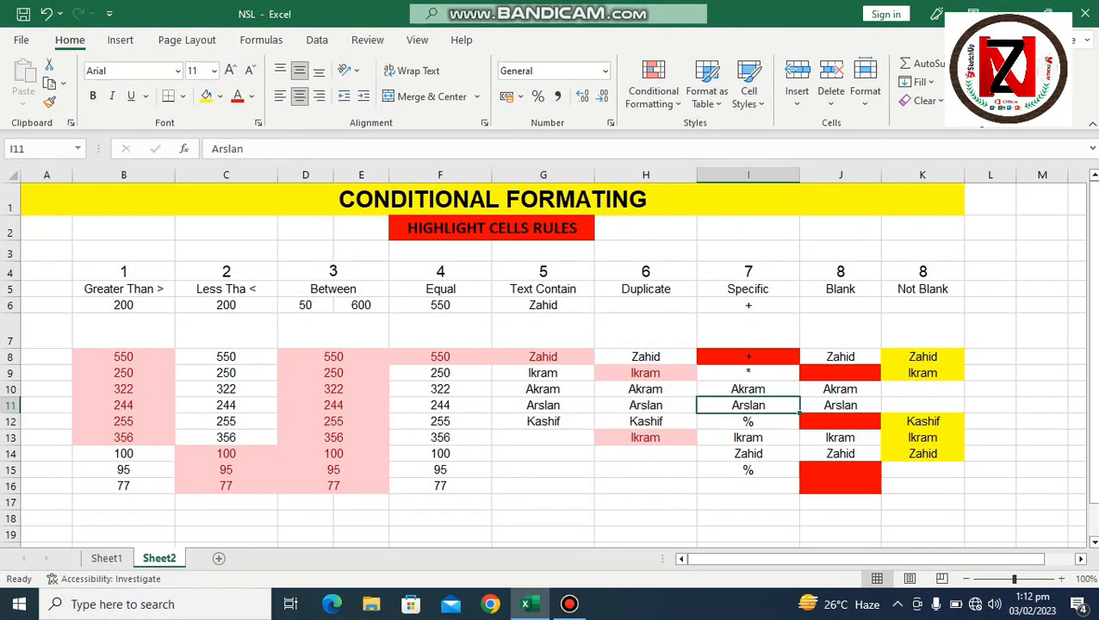
Step: Select the data range B8:K16 and bring up the options for clearing its conditional formatting rules
left_click(123, 357)
left_click_drag(123, 357, 948, 487)
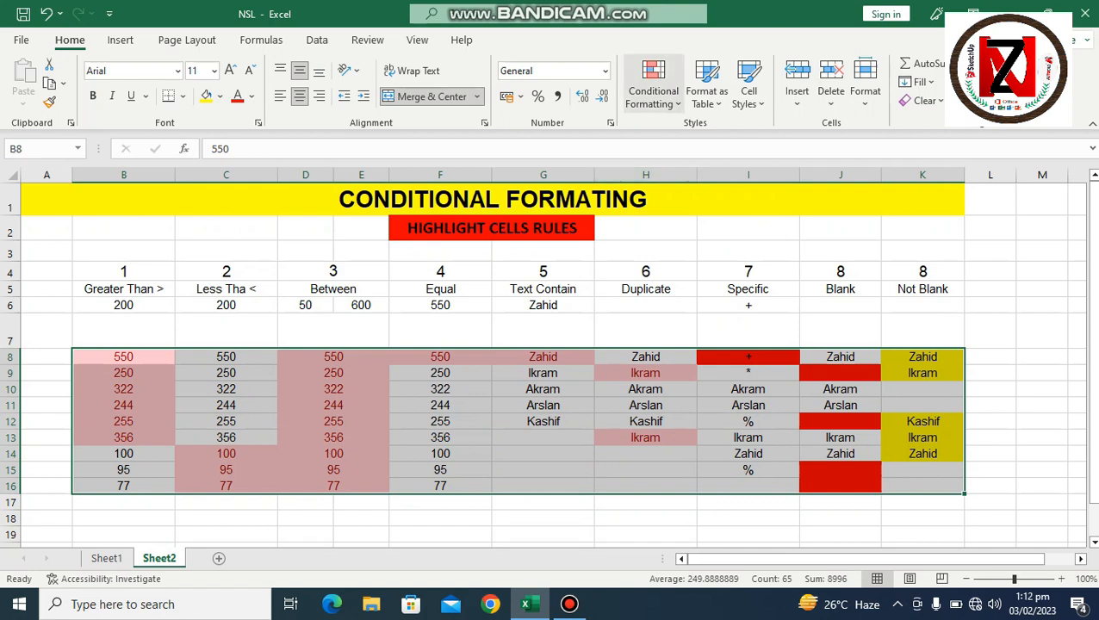
left_click(653, 86)
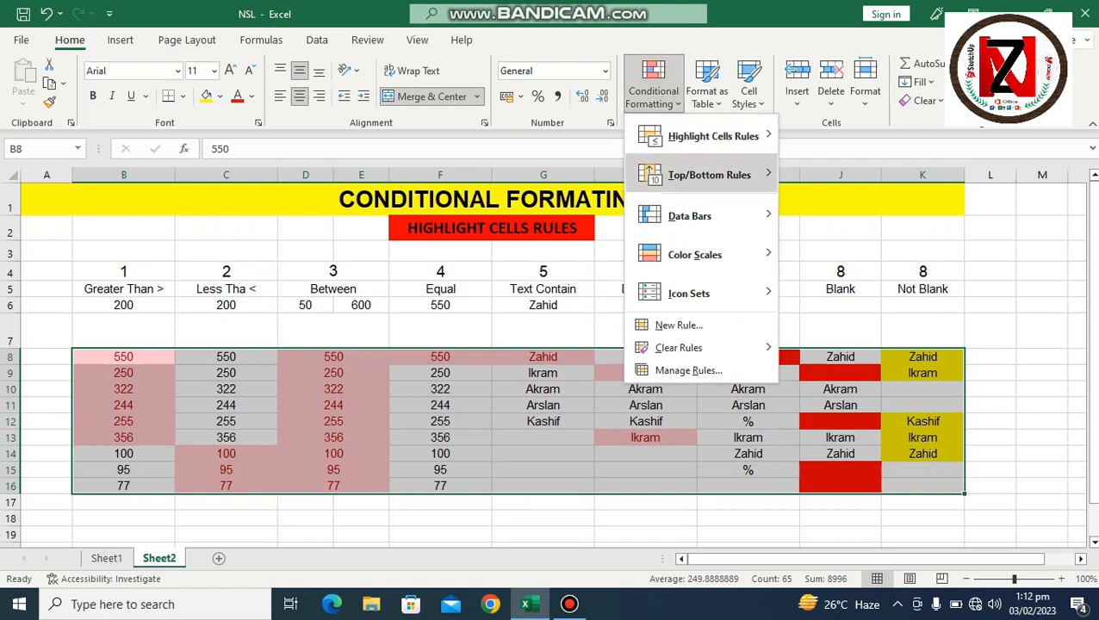
mouse_move(679, 347)
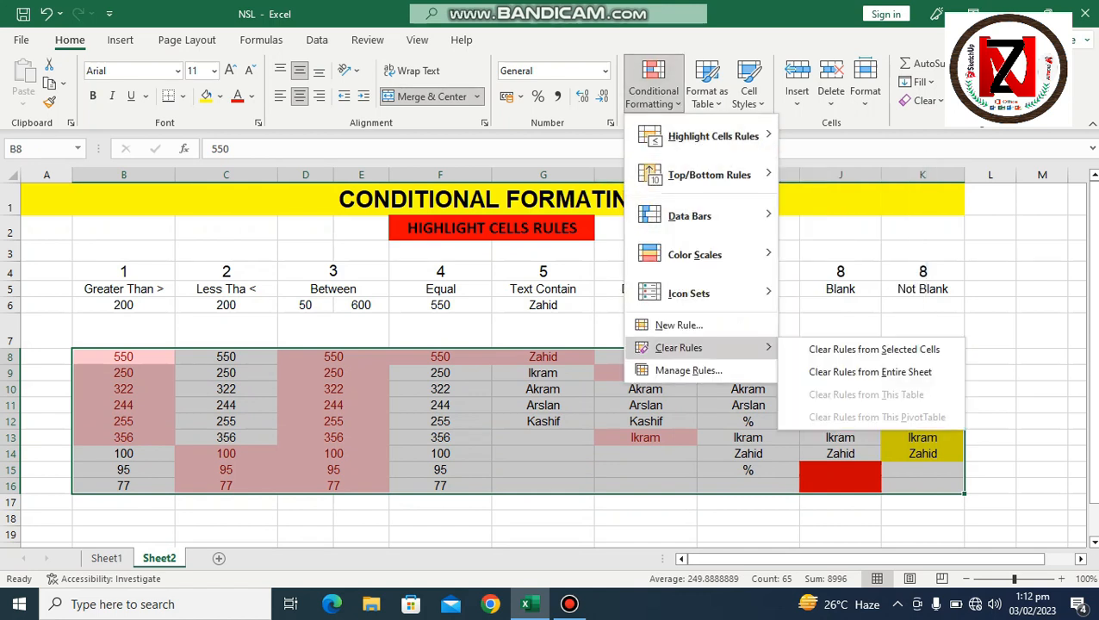